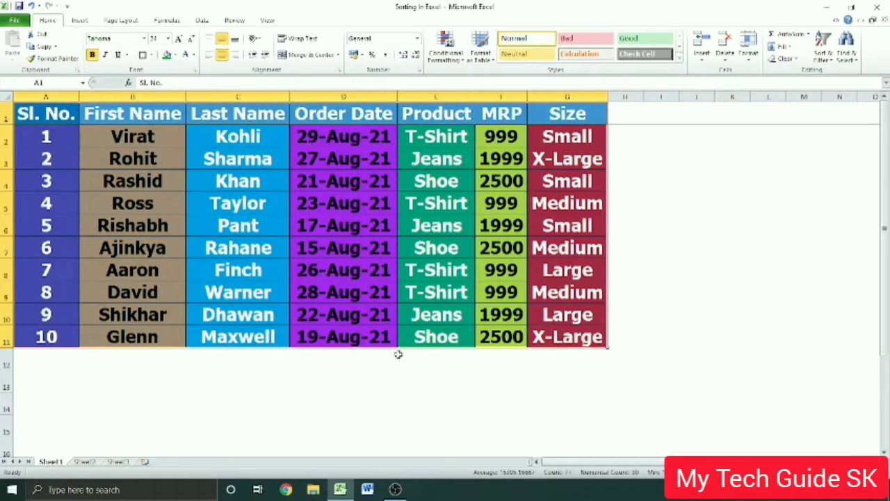
Examine the order table and its Sl. No., First Name, Last Name and Order Date columns.
click(668, 273)
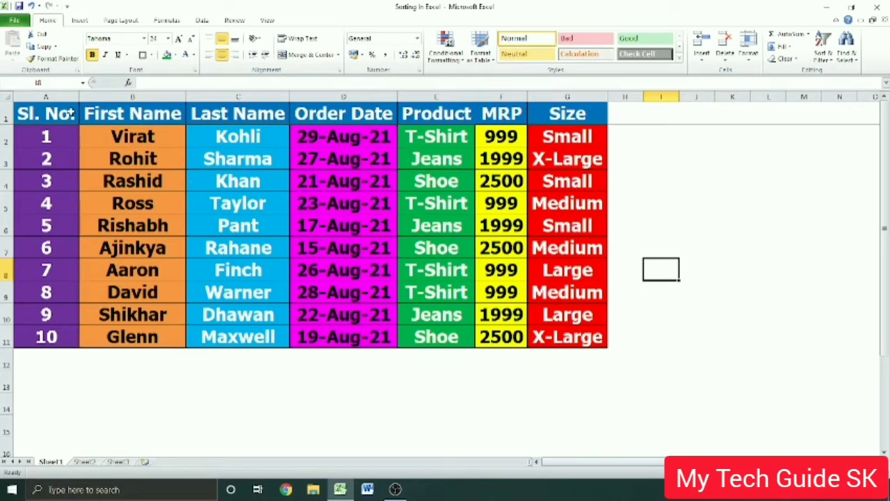
drag(69, 113, 564, 337)
click(209, 248)
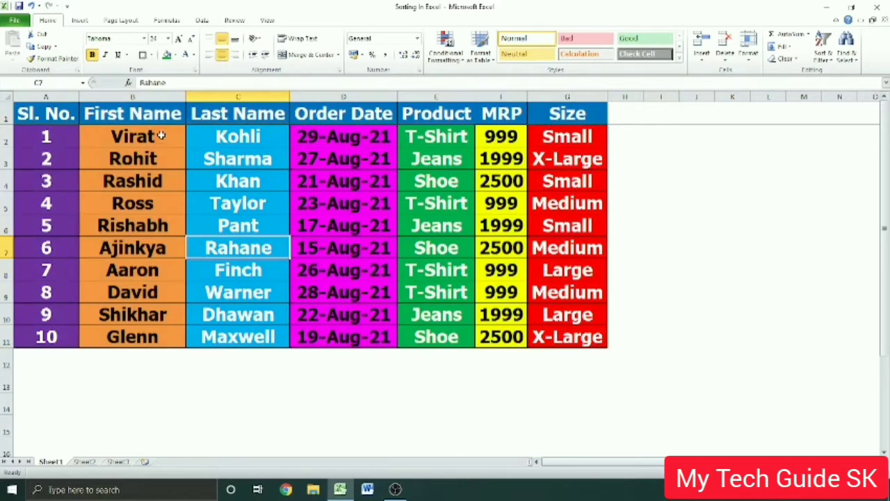
click(62, 89)
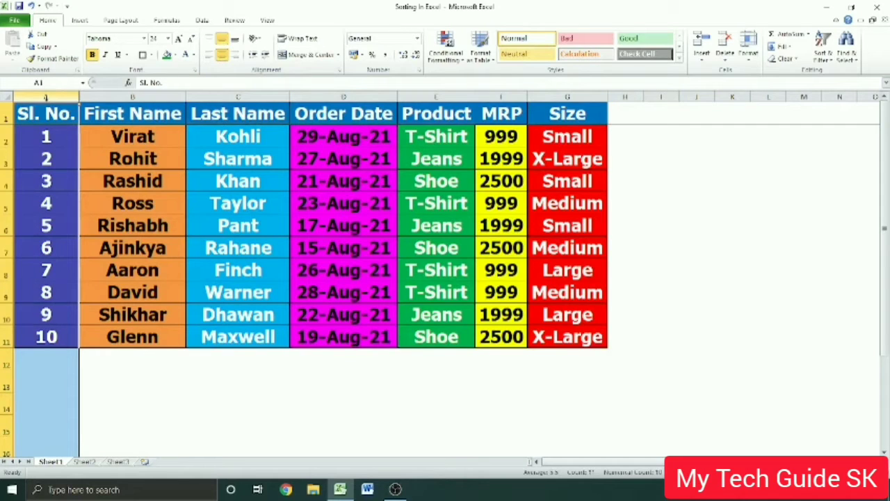
click(116, 97)
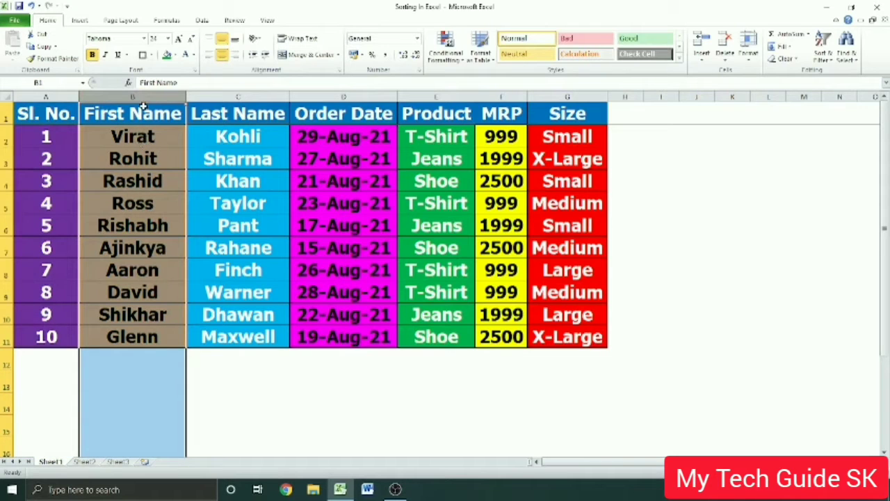
click(223, 117)
click(244, 97)
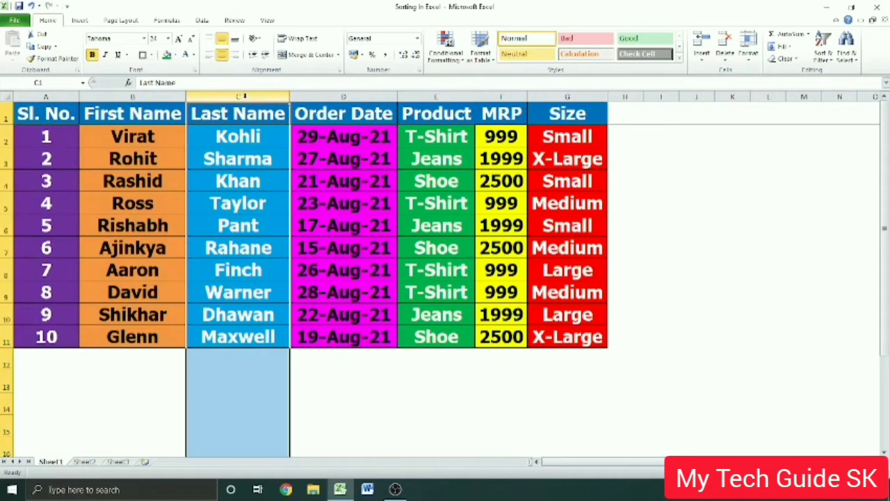
click(330, 136)
click(341, 97)
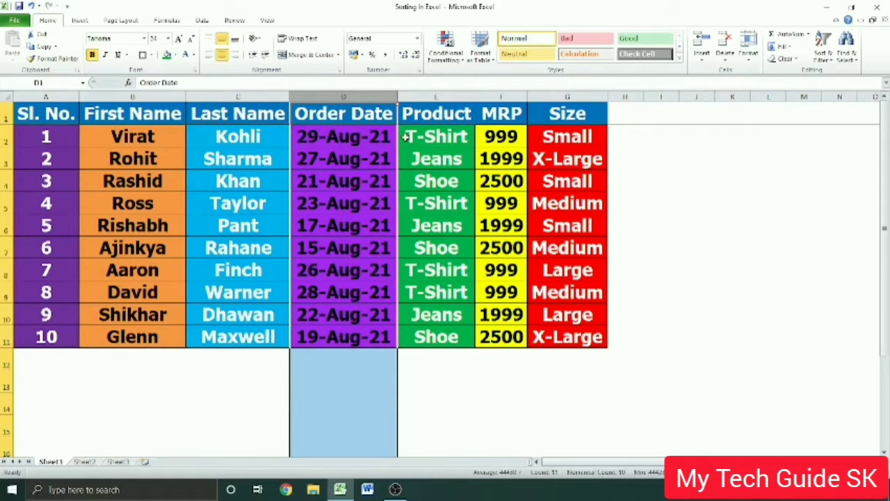
Examine the Product, MRP and Size columns, checking each kind of product, price and size.
click(434, 97)
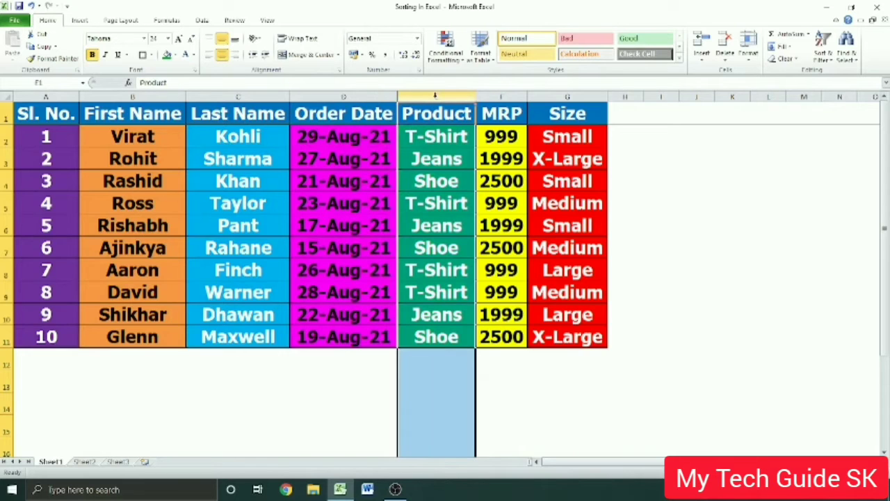
click(459, 138)
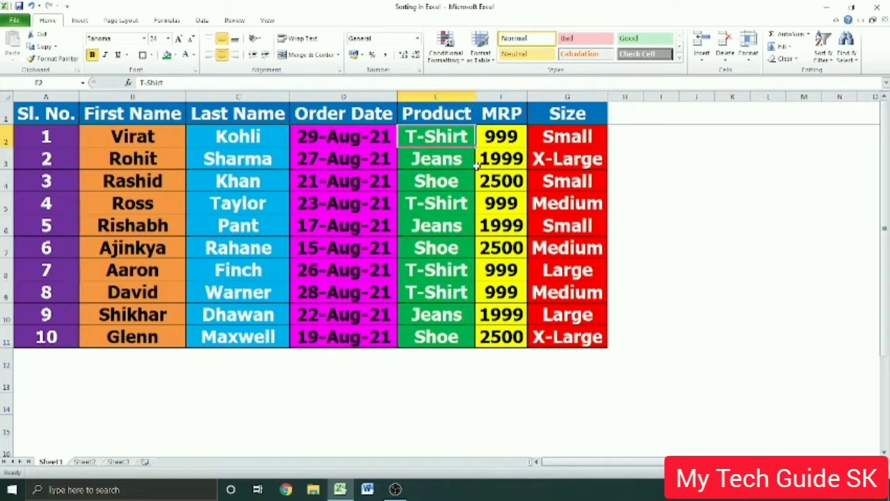
click(438, 165)
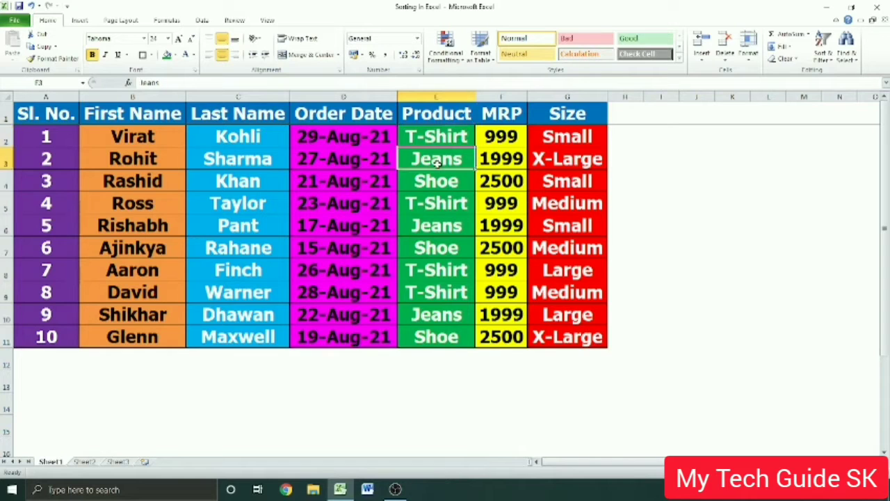
click(436, 186)
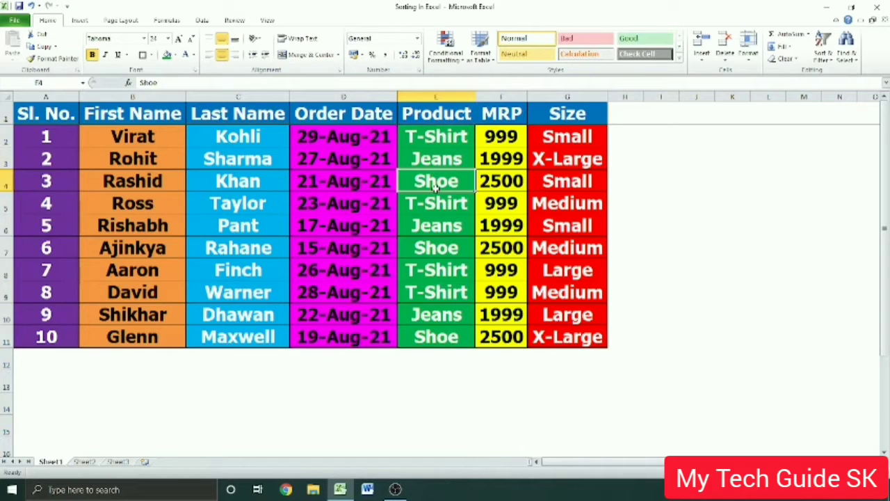
click(495, 136)
click(499, 159)
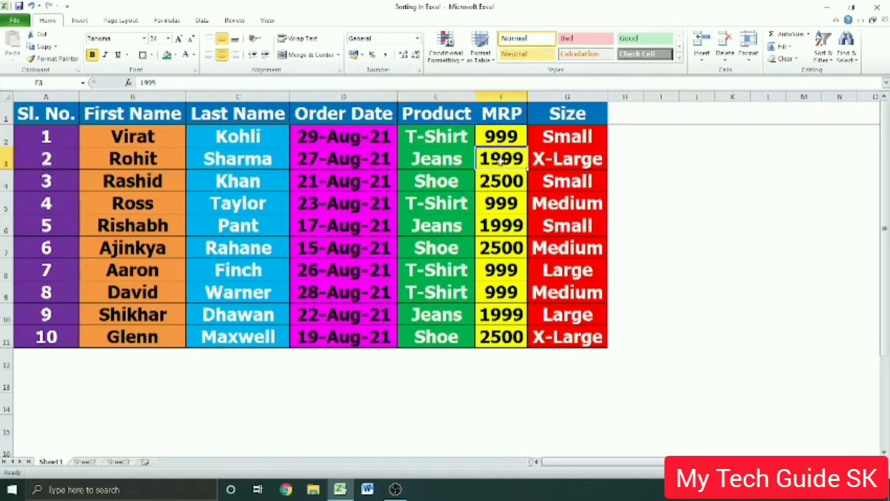
click(498, 182)
click(556, 97)
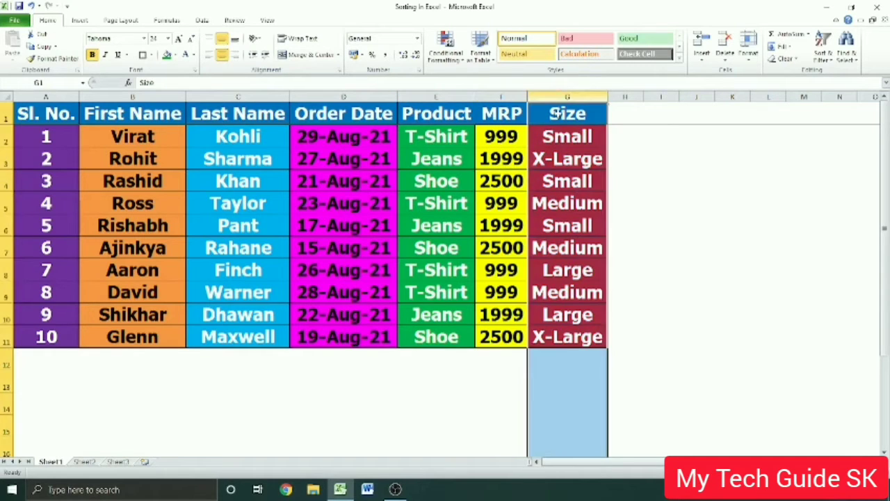
click(567, 146)
click(568, 203)
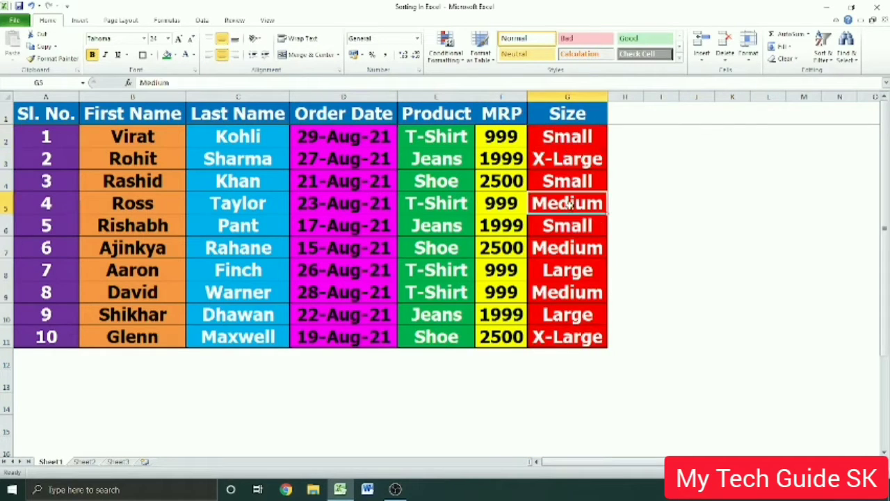
click(565, 278)
click(565, 336)
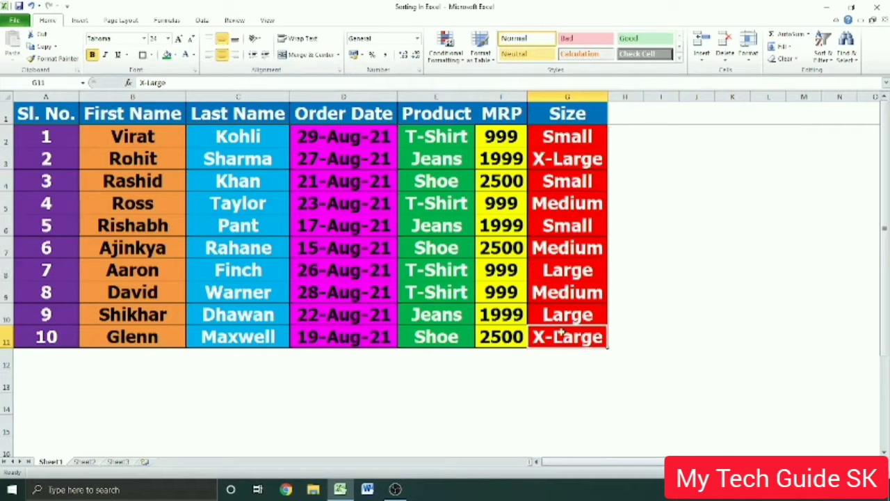
Look at the area below the table, and review the Product, MRP and Size entries again.
click(208, 158)
scroll(314, 218, down, 2)
scroll(314, 218, up, 2)
scroll(313, 218, down, 3)
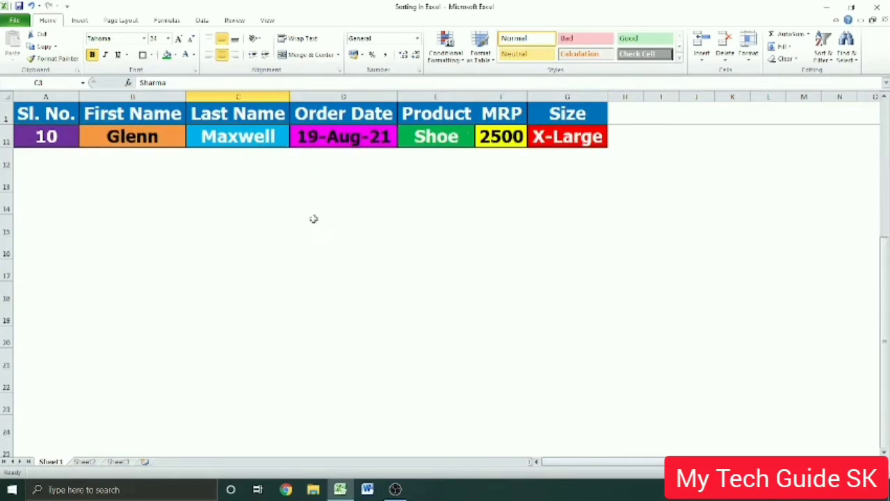
scroll(313, 218, up, 3)
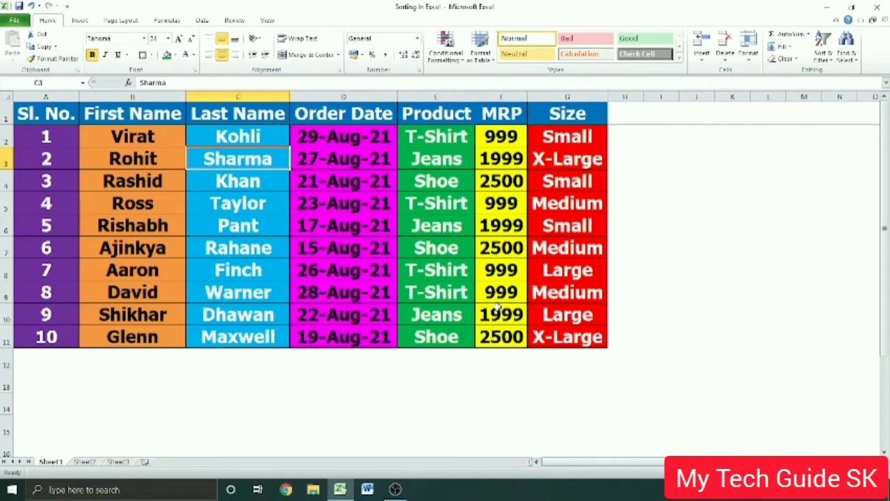
click(449, 139)
click(452, 175)
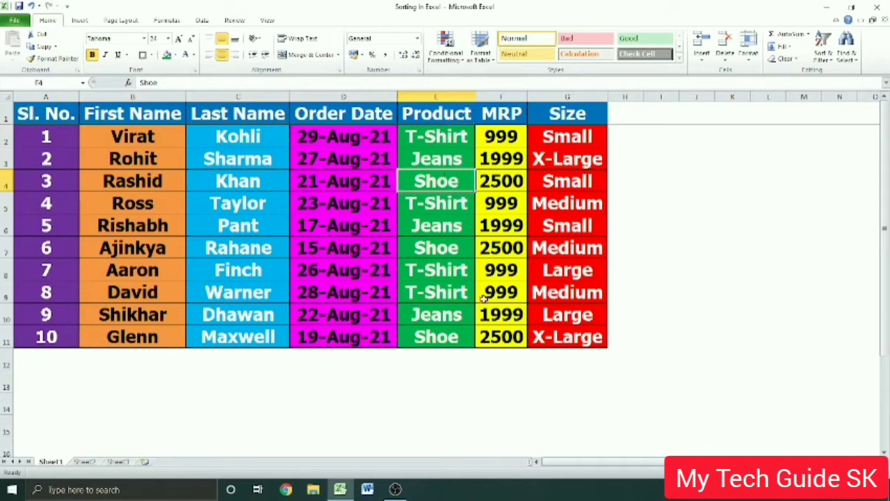
click(510, 160)
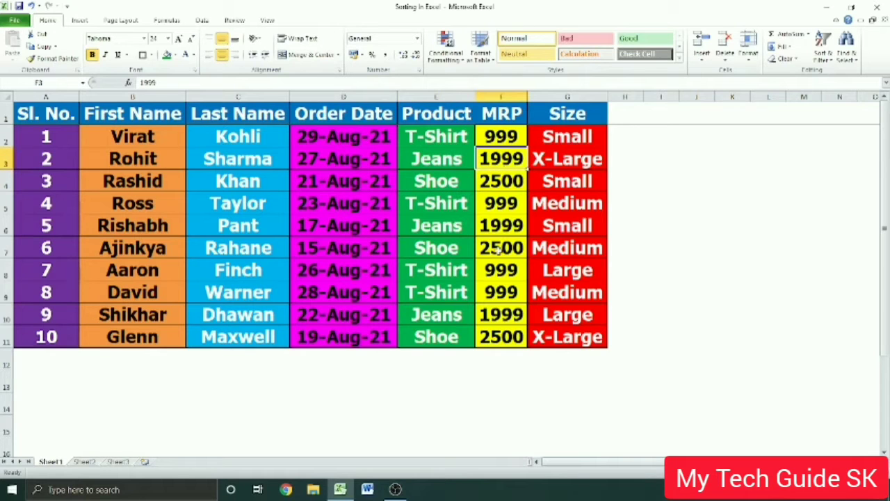
click(505, 332)
click(567, 137)
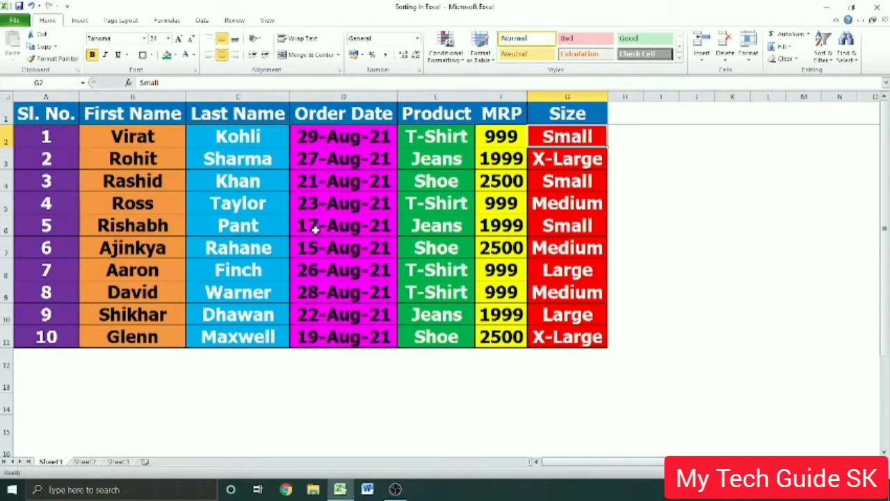
Look over the sort and filter options offered for the First Name column.
click(136, 98)
click(141, 135)
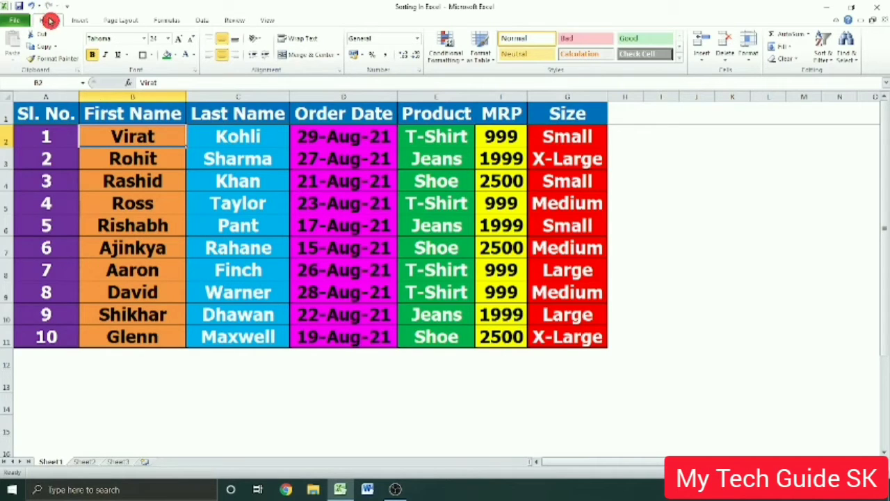
click(824, 60)
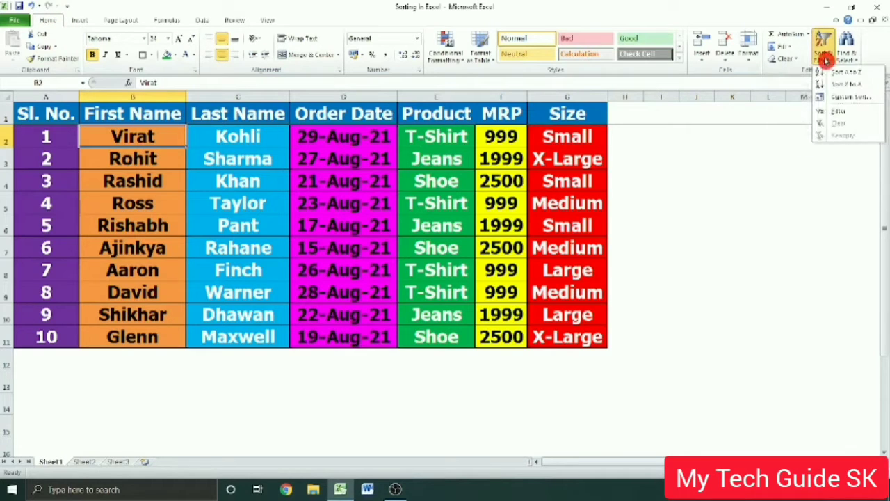
click(699, 160)
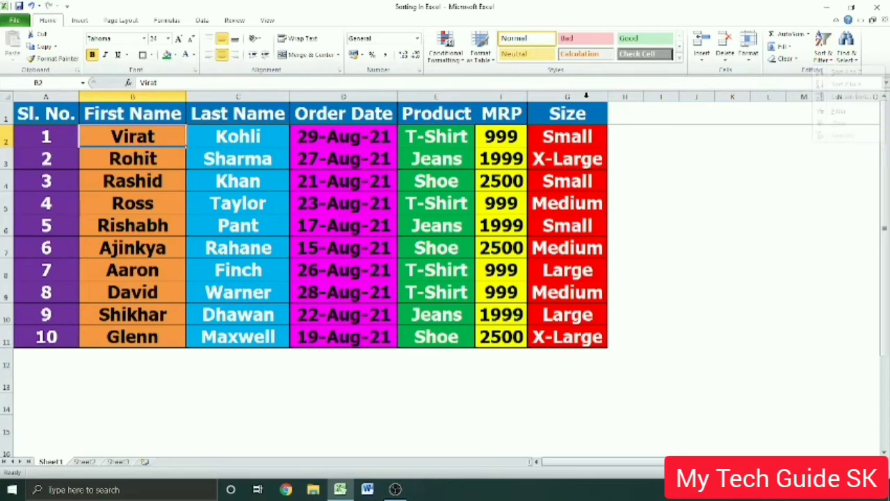
Sort the table by First Name from A to Z as a trial and undo the sort.
click(202, 22)
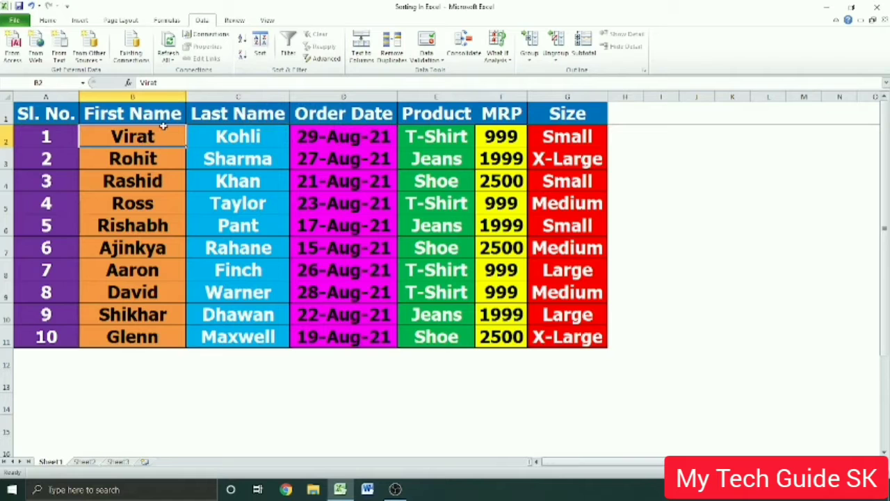
drag(164, 137, 161, 326)
click(168, 225)
drag(161, 138, 156, 338)
click(141, 247)
click(145, 140)
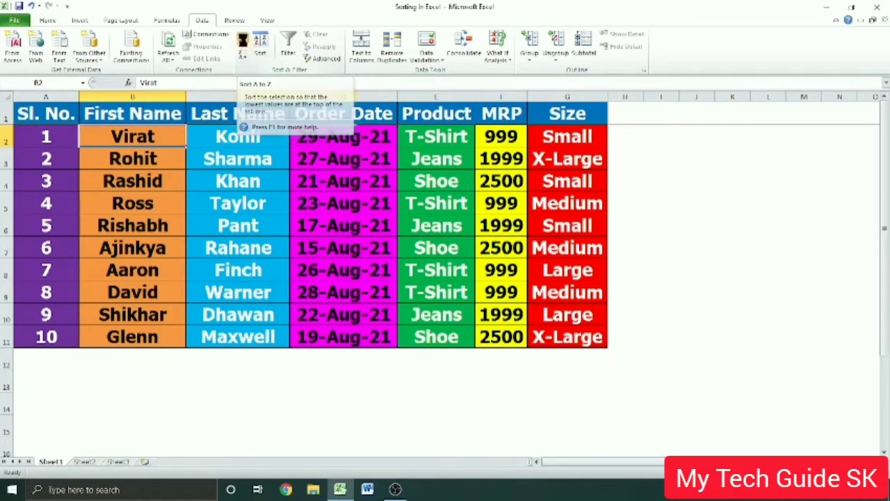
click(244, 43)
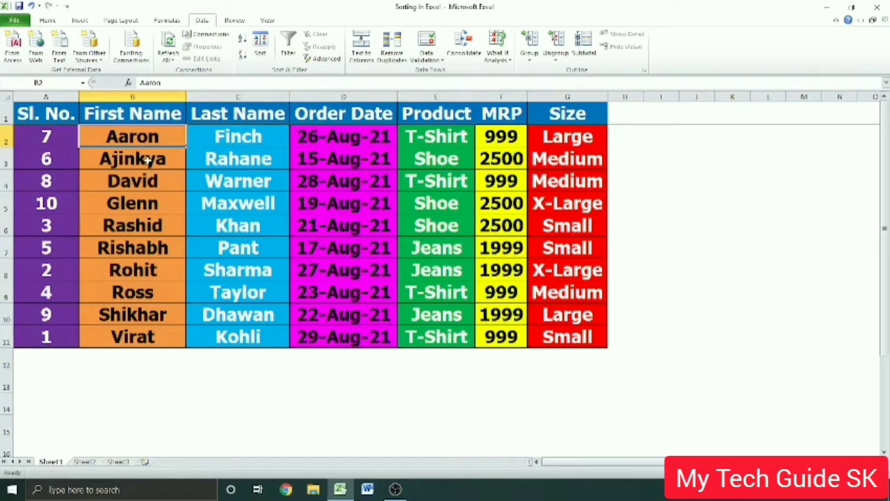
key(ctrl+z)
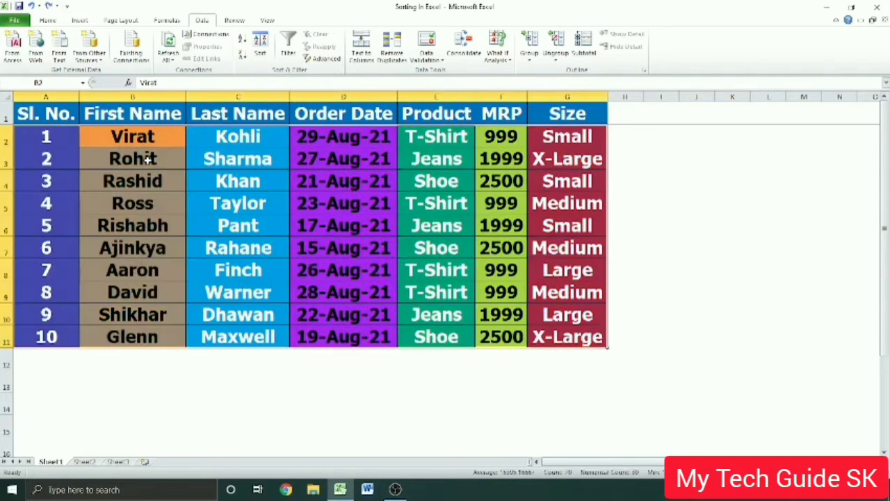
Sort the whole table by the First Name column in A to Z order.
click(148, 160)
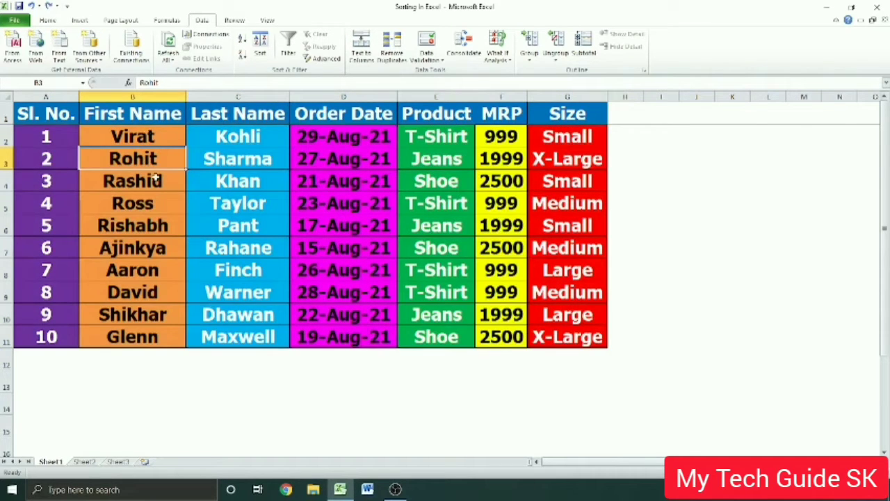
click(154, 181)
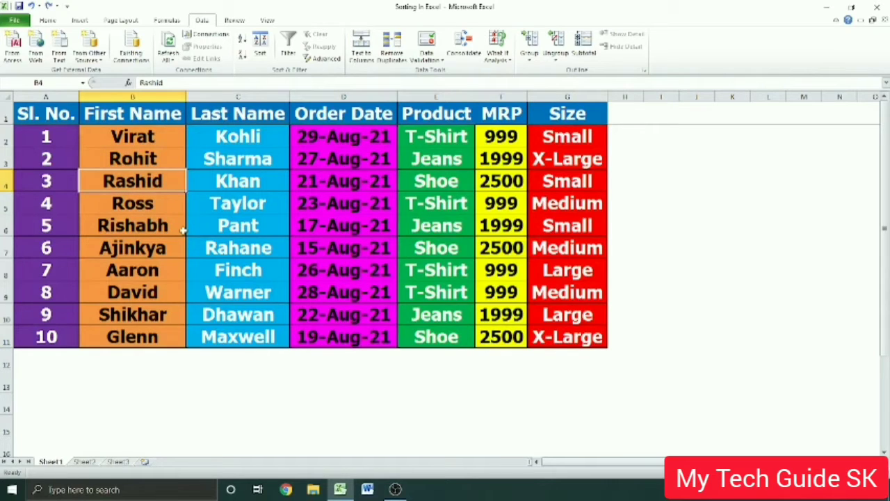
click(160, 139)
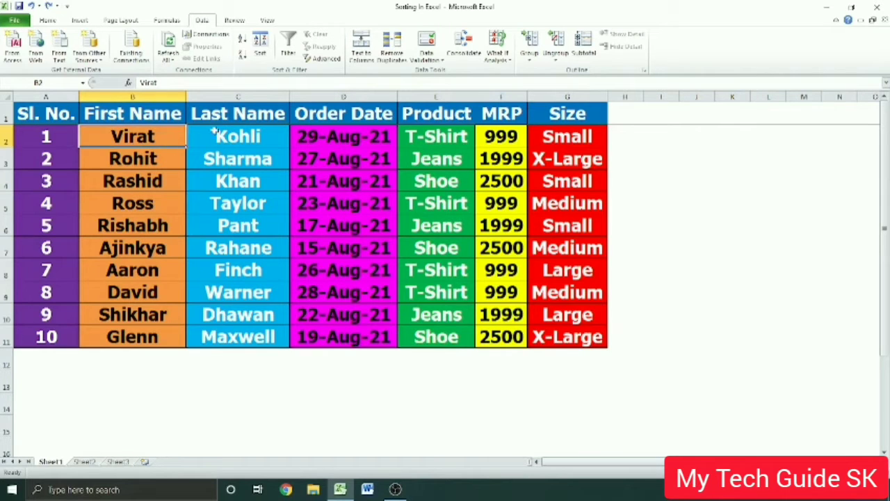
click(245, 43)
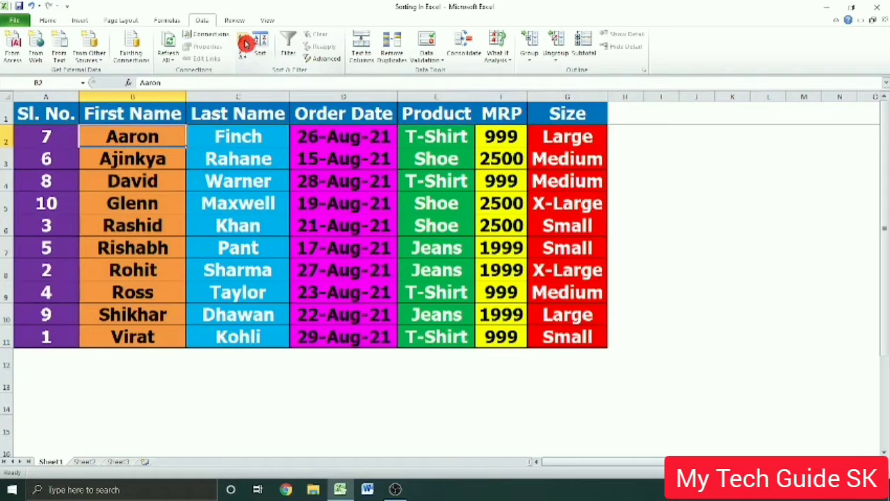
Examine the order of the first names and serial numbers in the sorted table.
click(160, 161)
drag(160, 137, 157, 335)
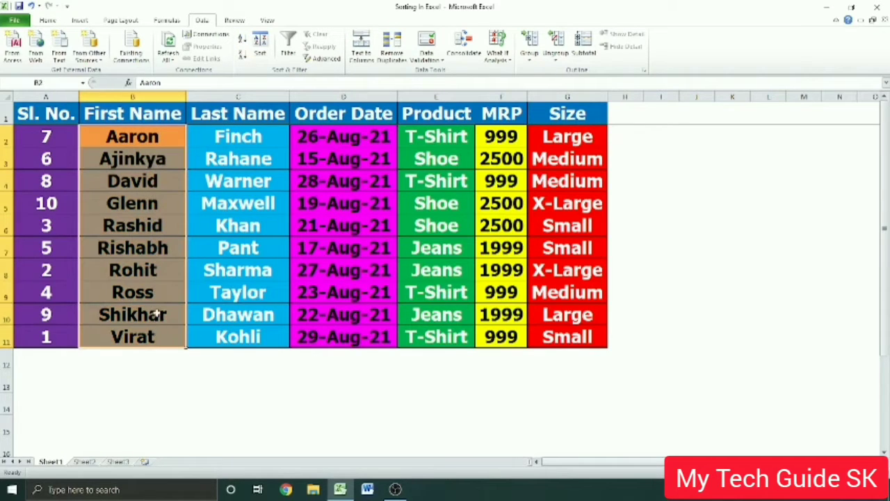
click(154, 278)
click(154, 140)
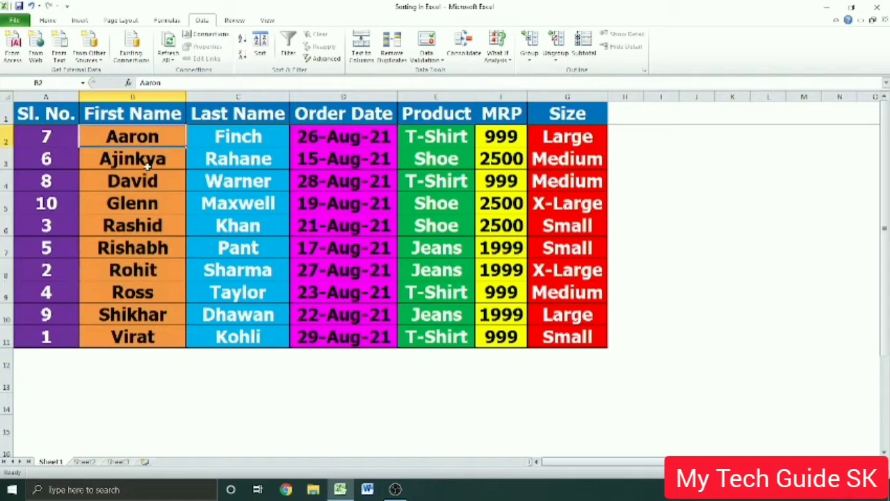
click(148, 165)
click(142, 200)
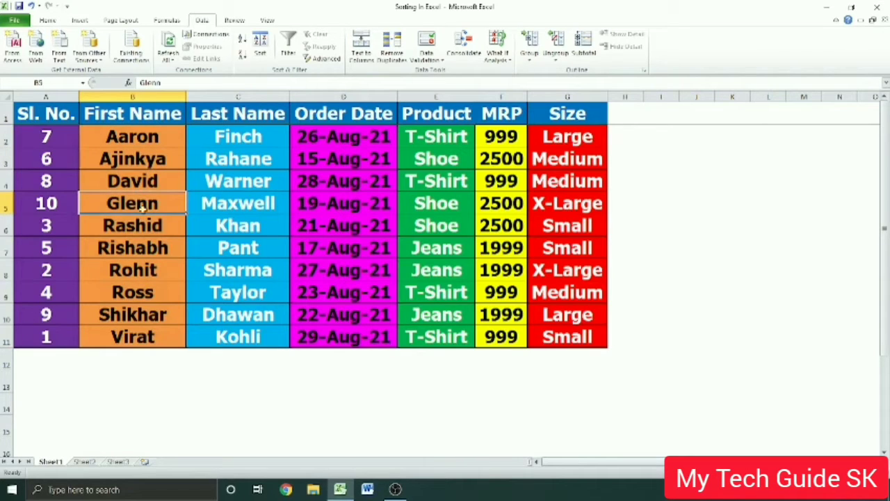
click(146, 336)
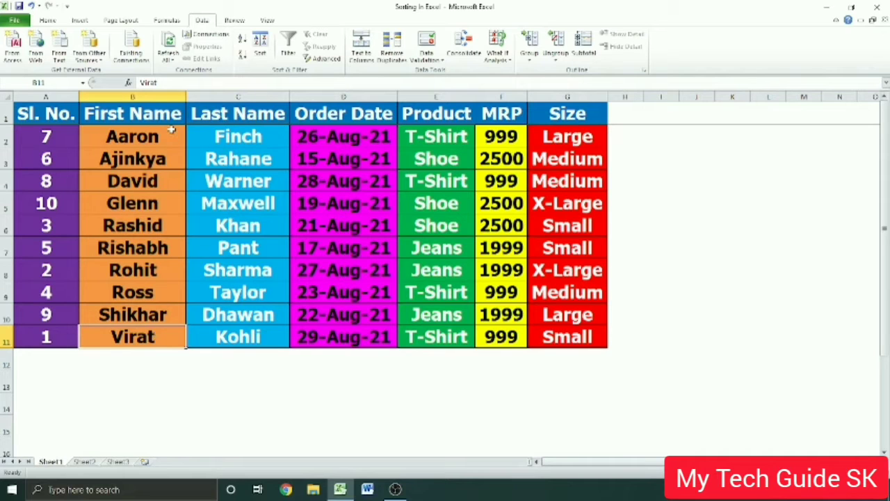
drag(49, 137, 50, 315)
click(120, 282)
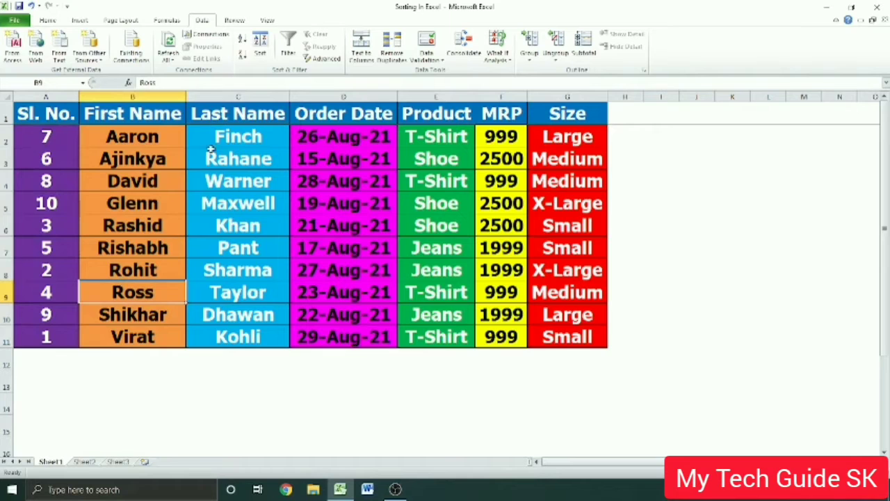
Check the other columns against the sorted names and undo the First Name sort.
drag(230, 136, 242, 335)
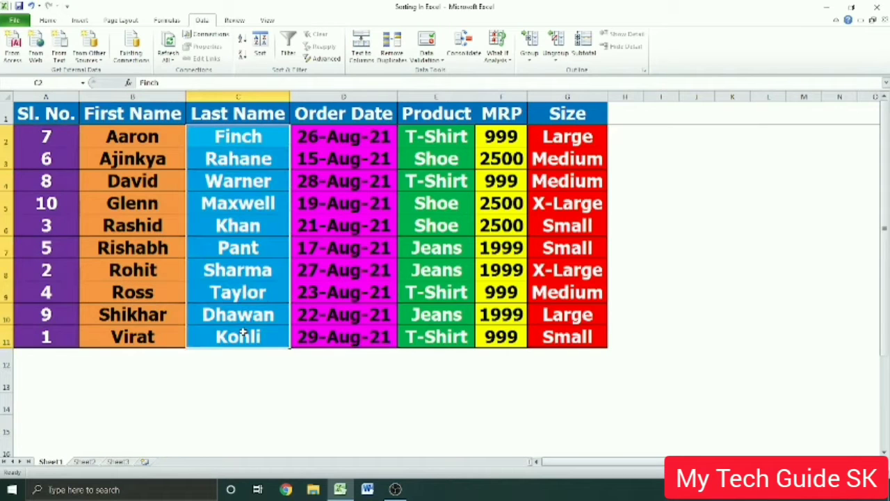
drag(330, 146, 351, 244)
drag(423, 199, 455, 249)
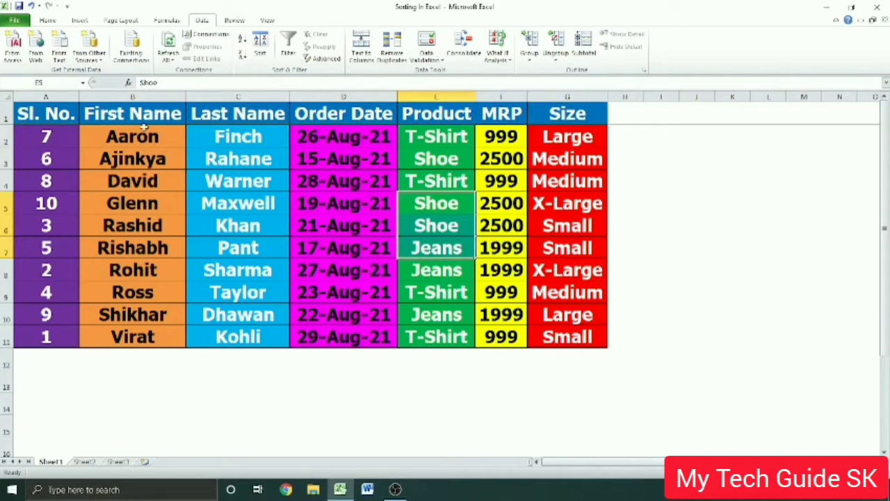
key(ctrl+z)
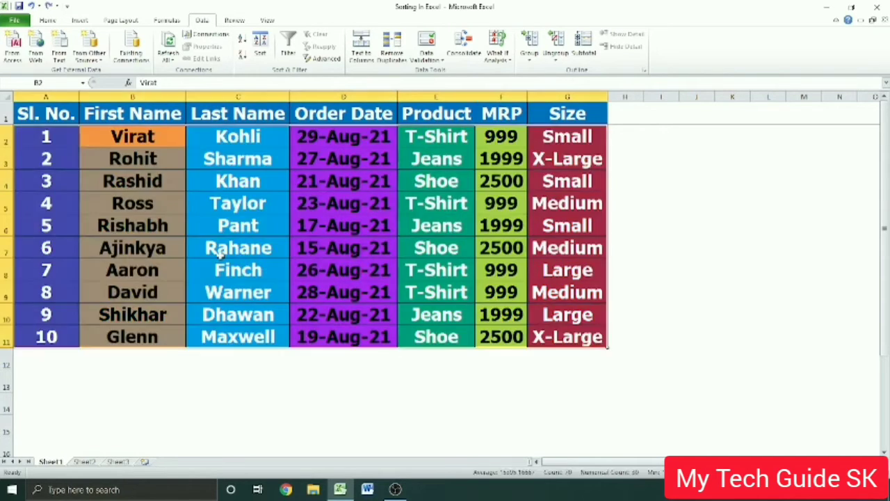
click(156, 196)
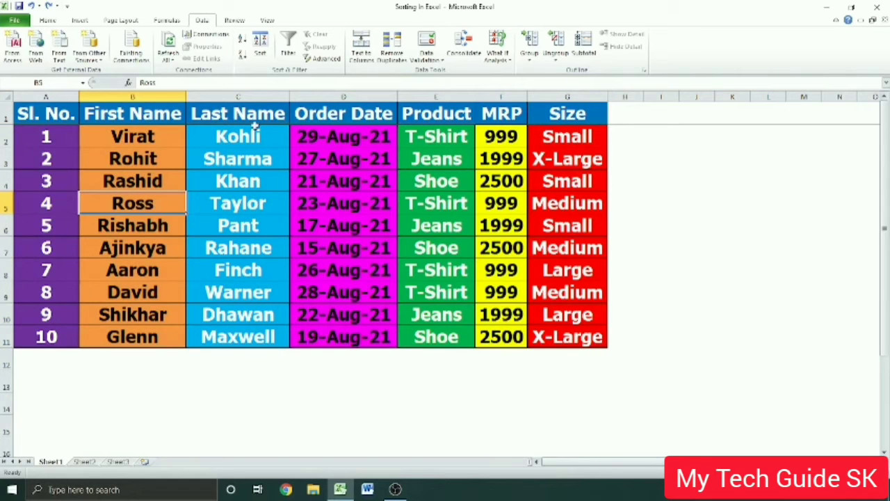
Sort the whole table by the First Name column in Z to A order.
click(153, 139)
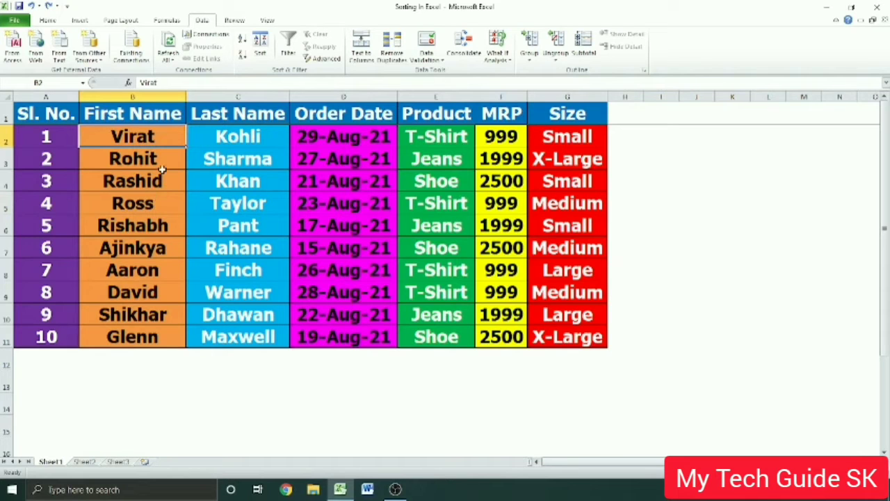
click(258, 50)
click(246, 56)
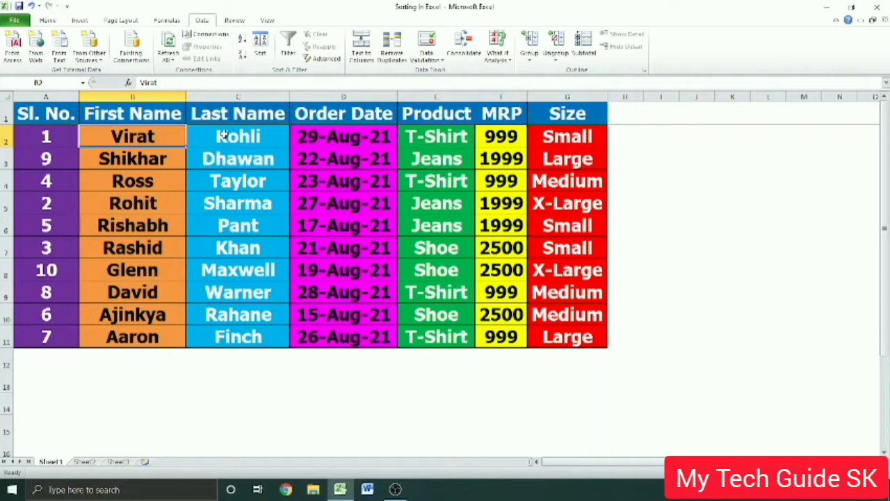
drag(226, 137, 238, 229)
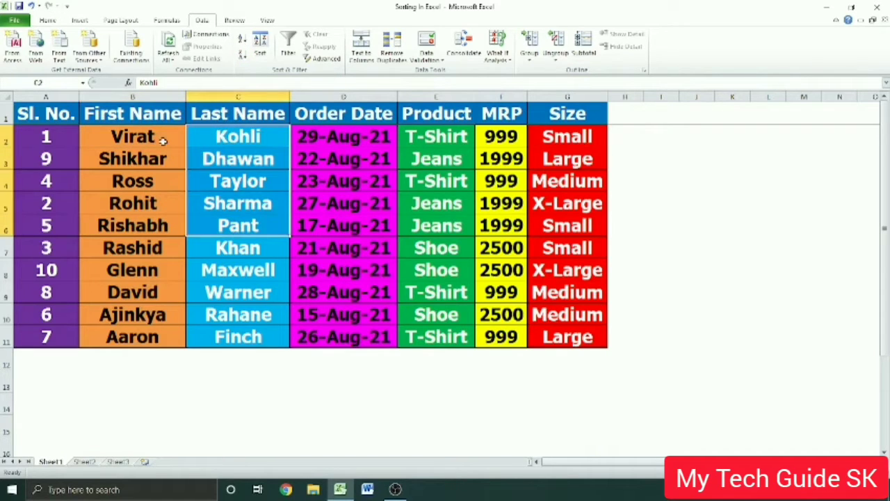
Re-sort the table by the First Name column in A to Z order.
click(161, 140)
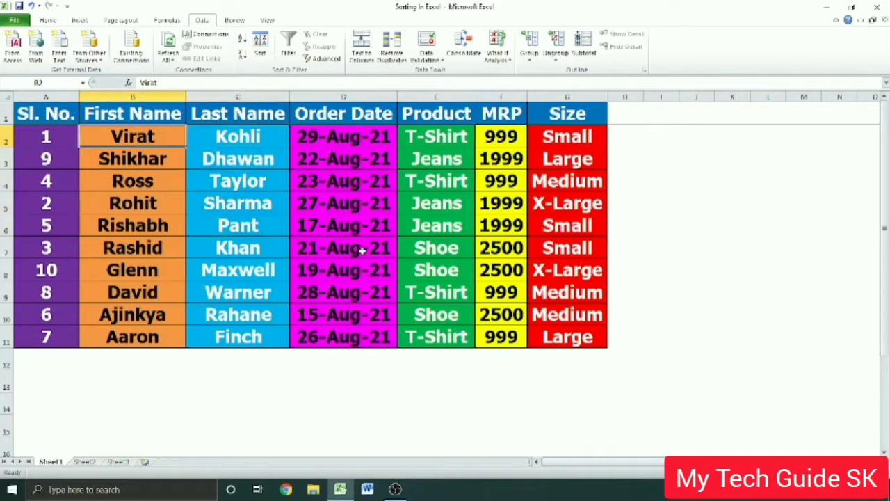
click(242, 38)
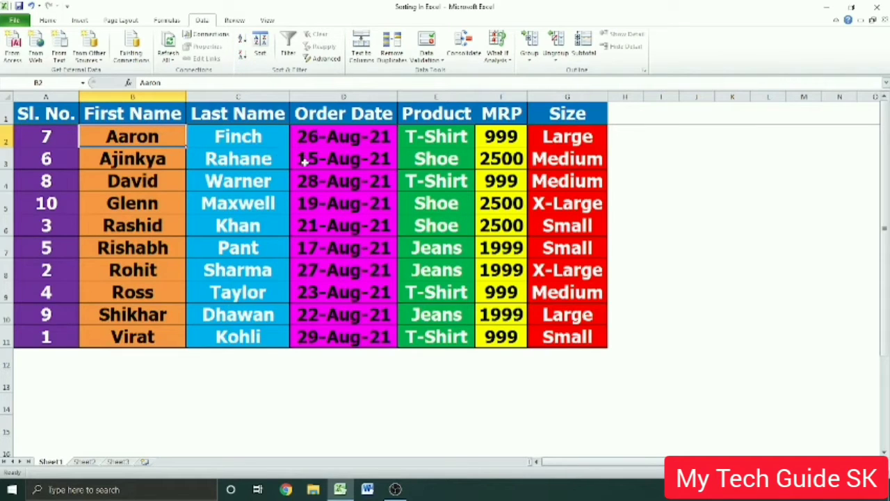
drag(147, 133, 143, 337)
click(217, 158)
Sort the table by the Order Date column from oldest to newest.
click(304, 134)
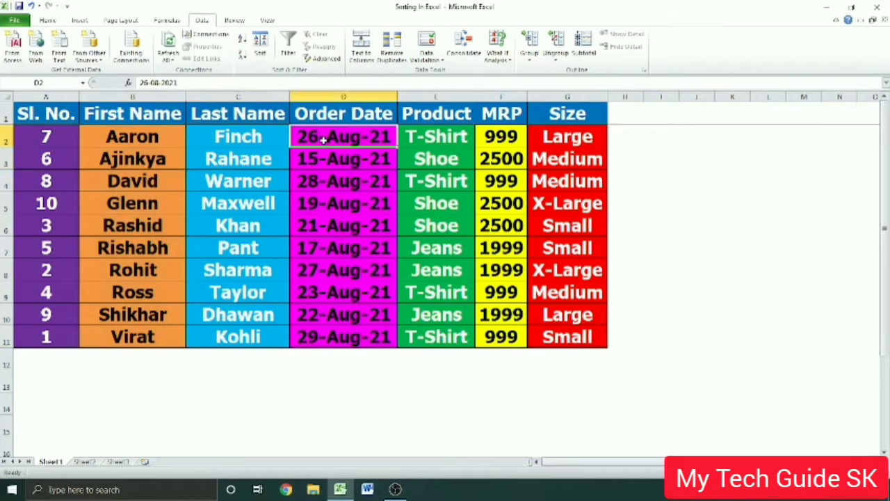
click(362, 162)
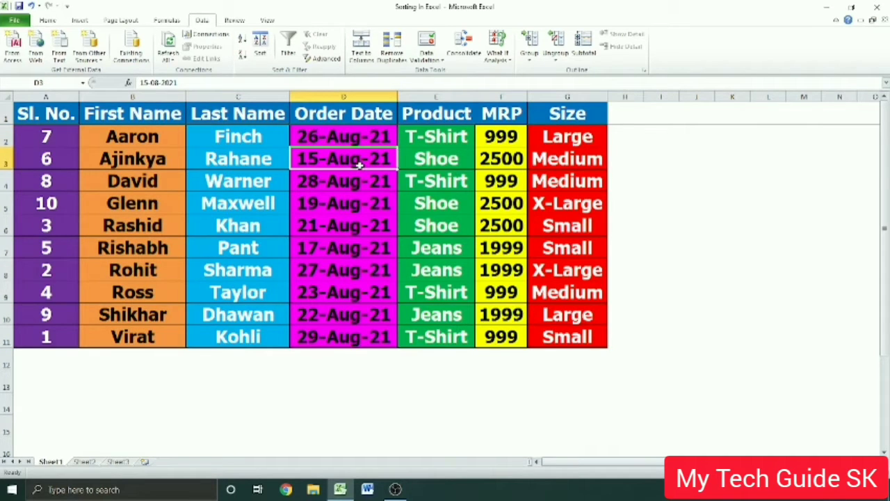
click(328, 188)
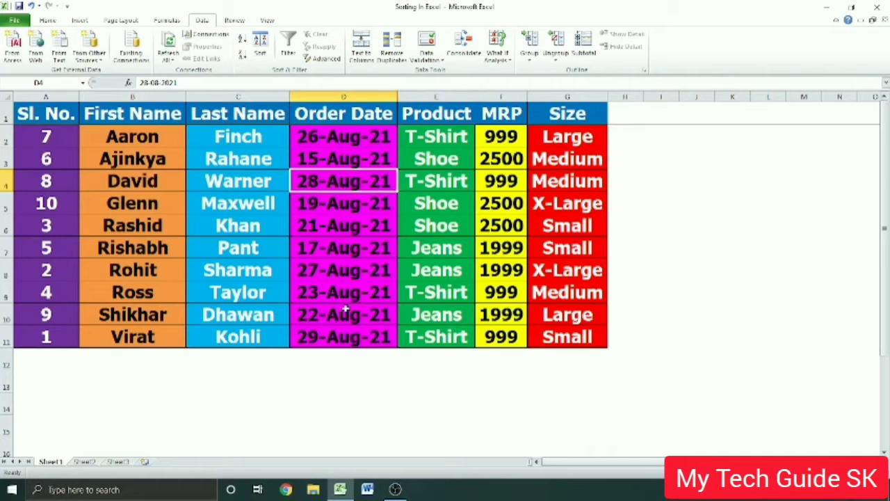
click(345, 331)
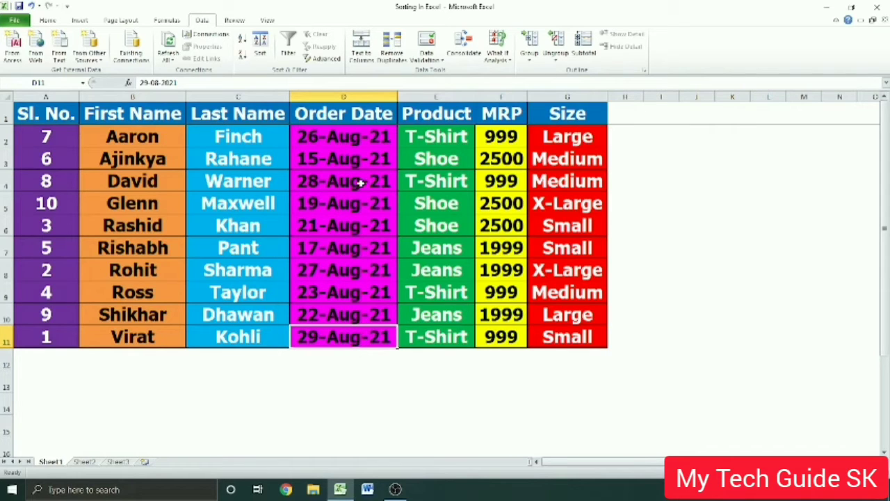
click(348, 137)
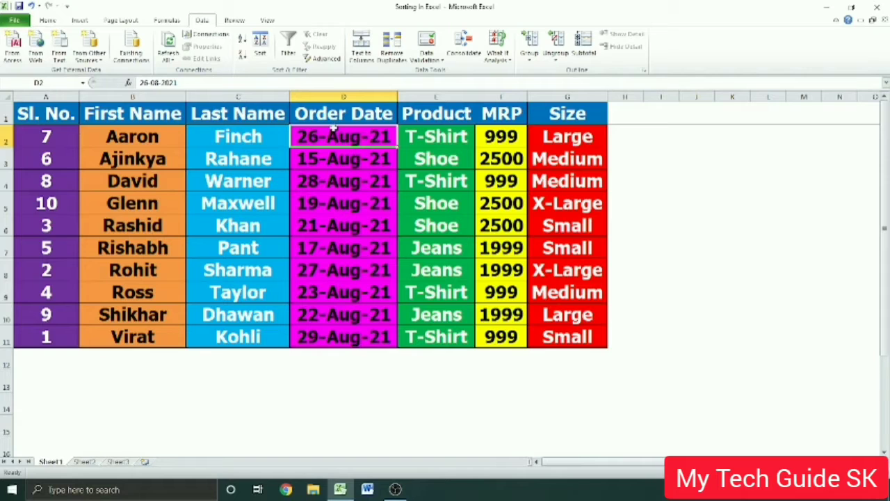
click(243, 43)
click(334, 97)
click(341, 202)
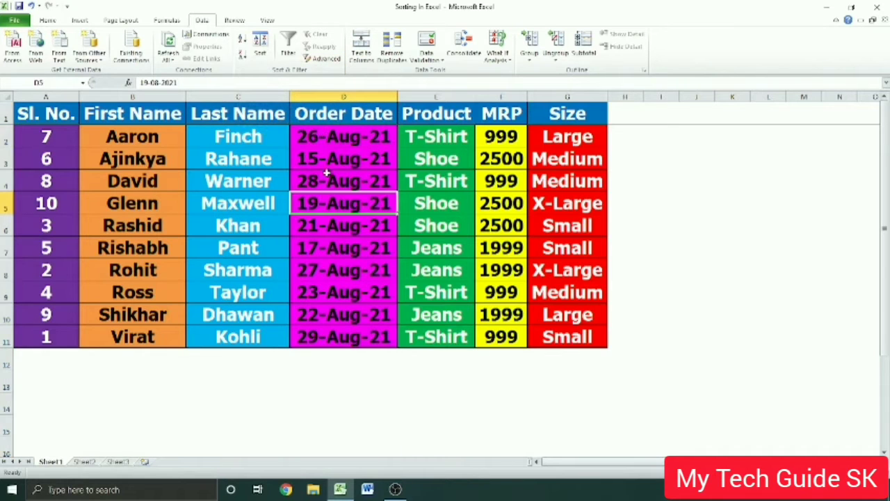
click(327, 137)
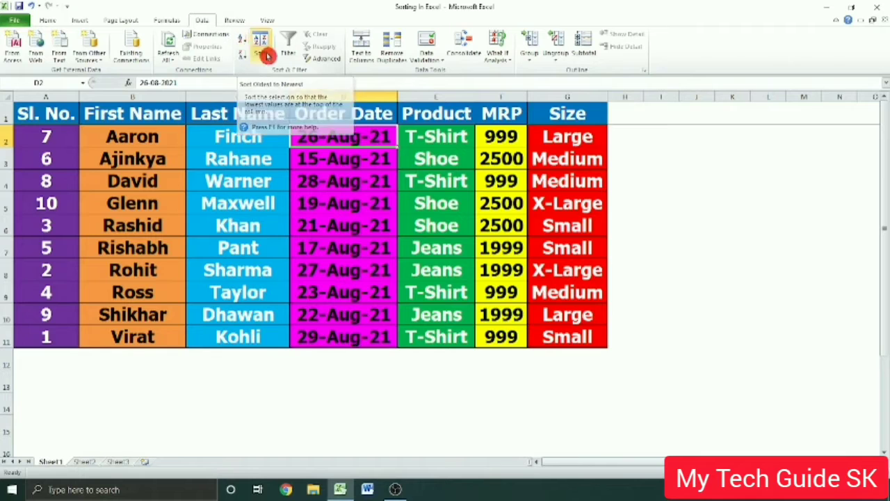
click(246, 42)
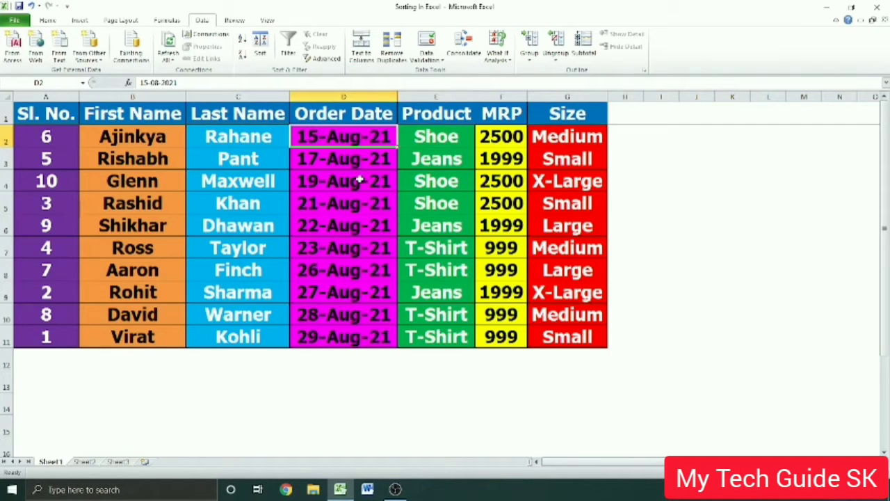
Examine the sequence of order dates down the sorted Order Date column.
click(359, 159)
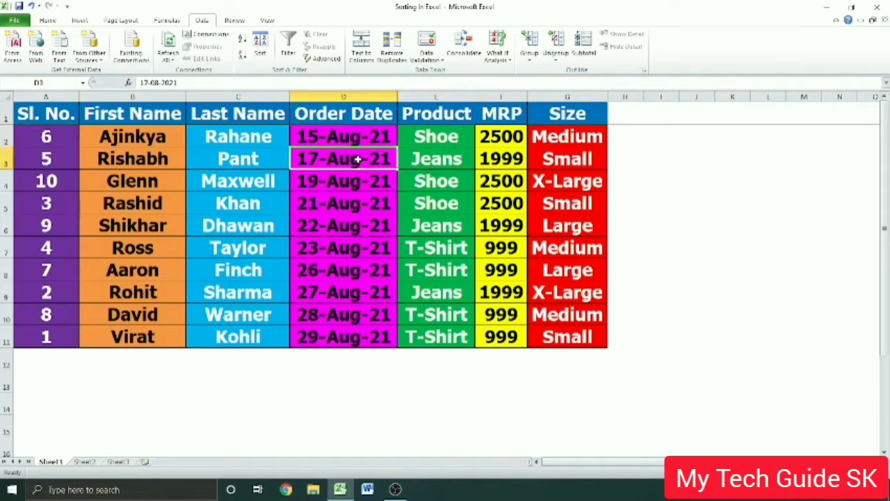
key(Down)
key(Down)
key(Down)
key(Down)
key(Down)
key(Down)
key(Down)
key(Down)
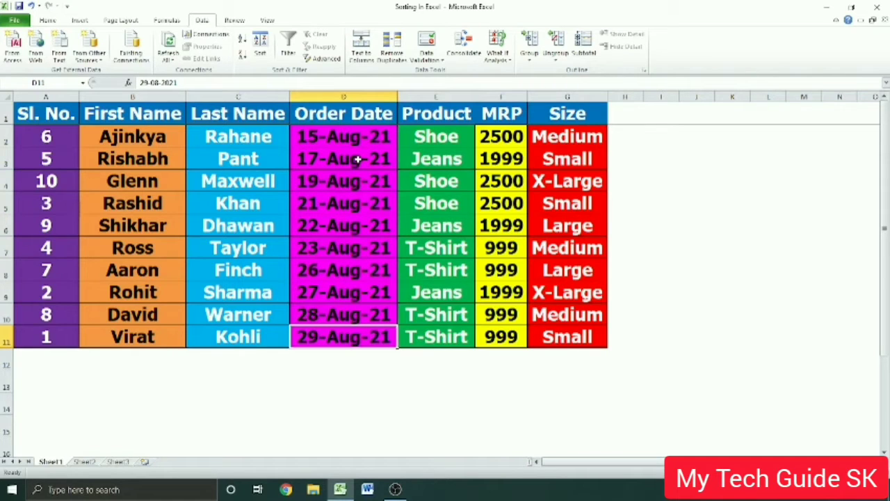
Return to the first order date and sort the table by Order Date from newest to oldest.
key(Up)
key(Up)
key(Up)
key(Up)
key(Up)
key(Up)
key(Up)
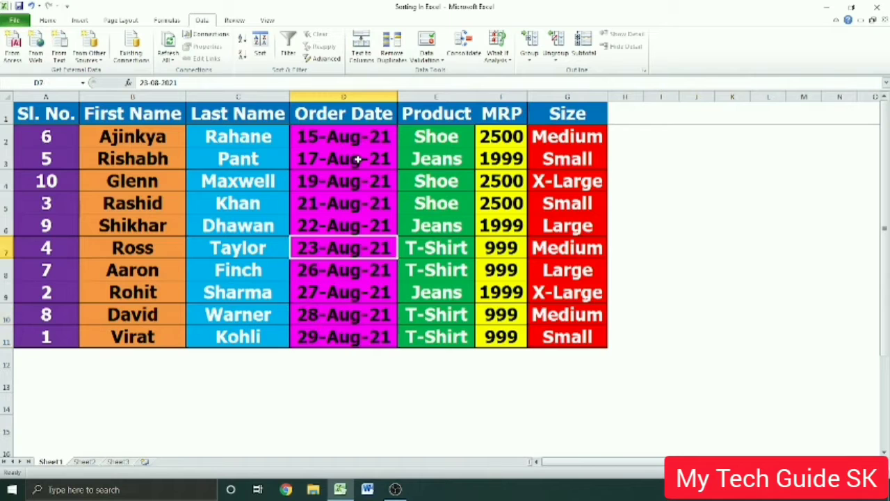
key(Up)
key(Up)
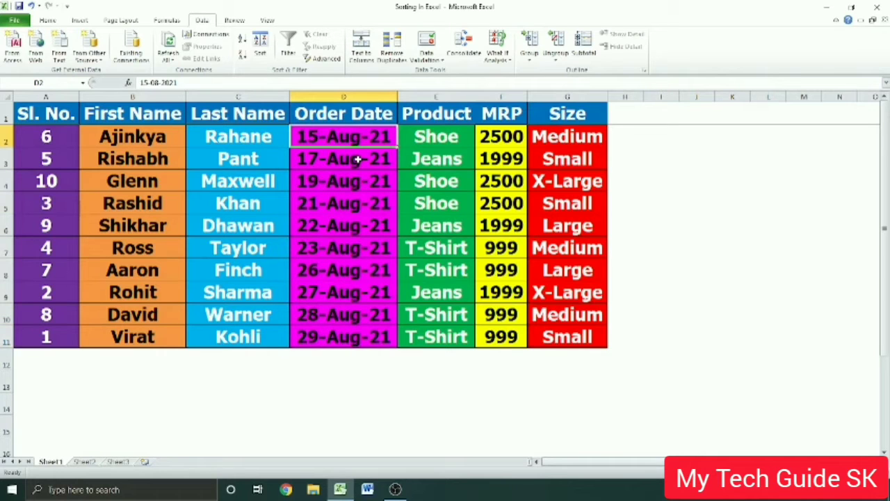
click(243, 58)
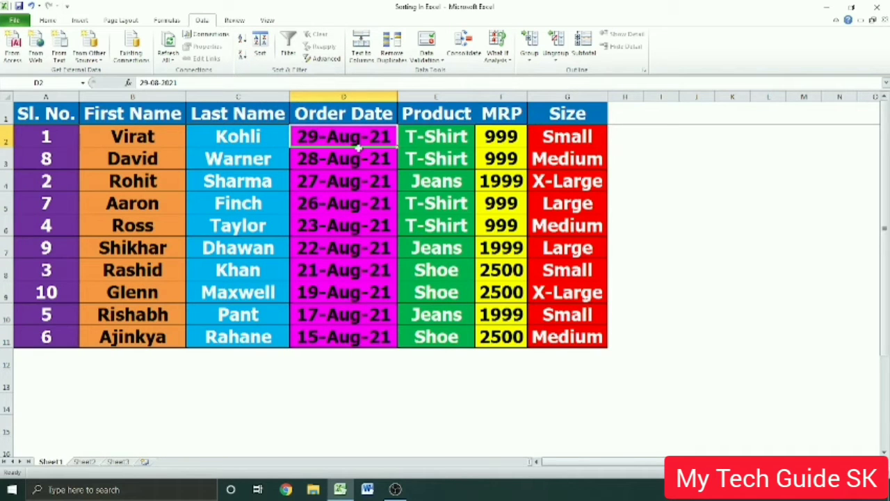
Examine the newest-to-oldest sequence of dates in the Order Date column, returning to its first date.
key(Down)
key(Down)
key(Down)
key(Down)
key(Down)
key(Down)
key(Down)
key(Down)
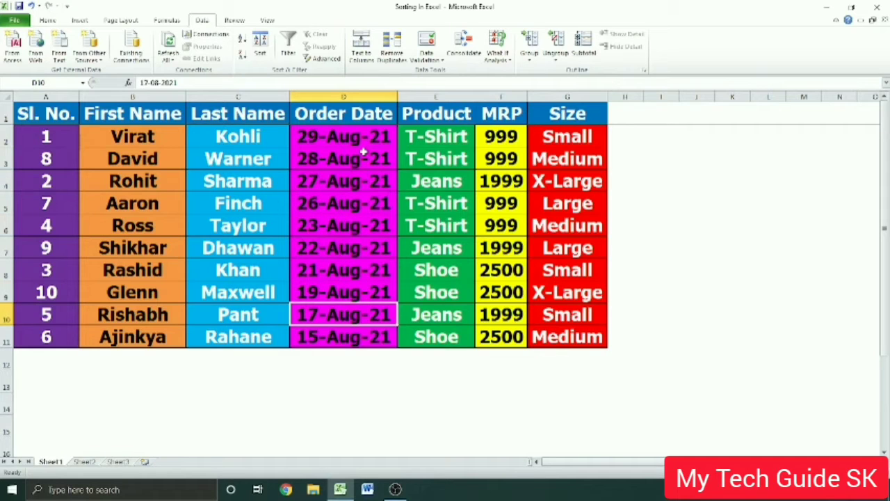
key(Down)
key(Up)
key(Up)
key(Up)
key(Up)
key(Up)
key(Up)
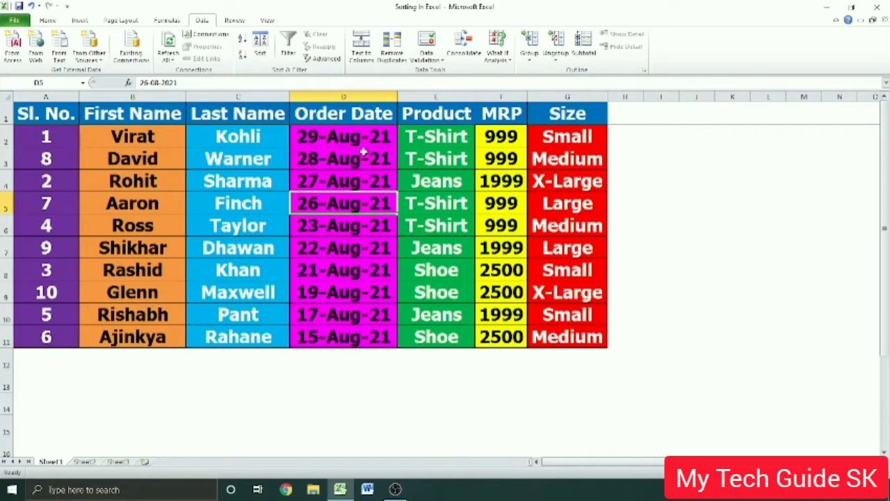
key(Up)
key(Up)
key(Up)
key(Left)
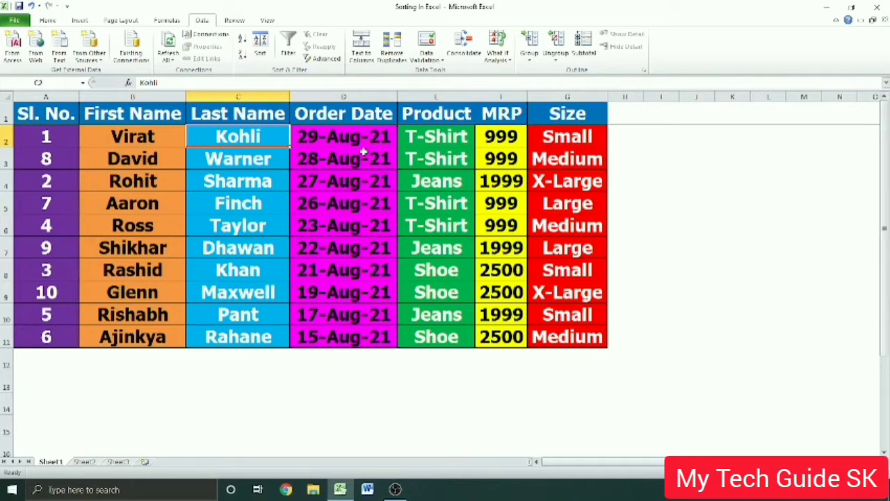
key(Right)
key(Left)
key(Right)
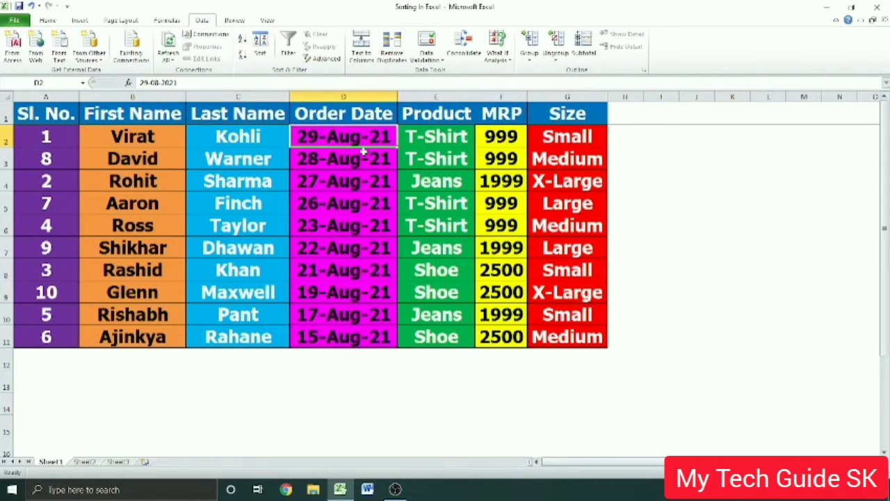
Look through the values in the Product column and the ascending sort option available for it.
key(Right)
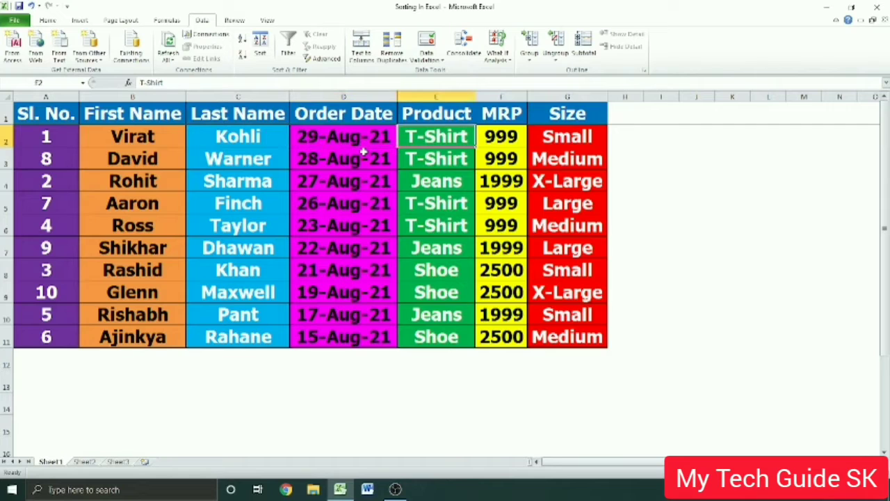
key(Down)
key(Down)
key(Down)
key(Down)
key(Down)
key(Down)
key(Down)
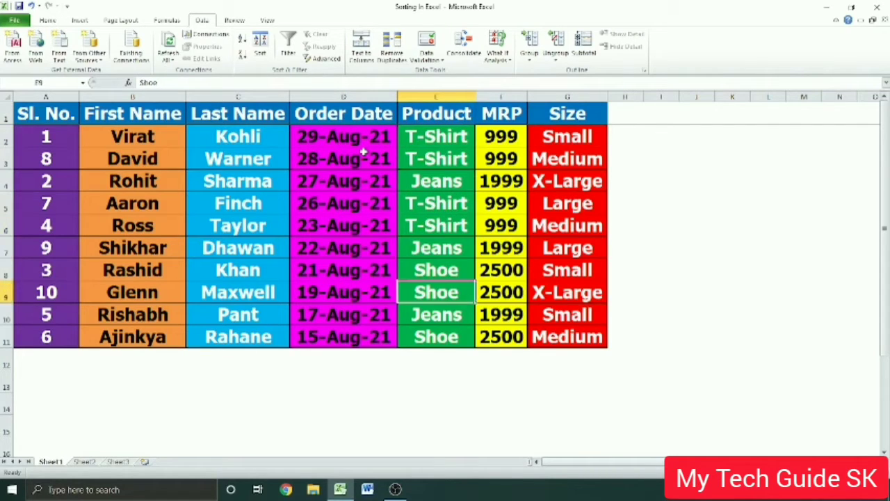
key(Up)
key(Up)
key(Up)
key(Up)
key(Up)
key(Up)
key(Up)
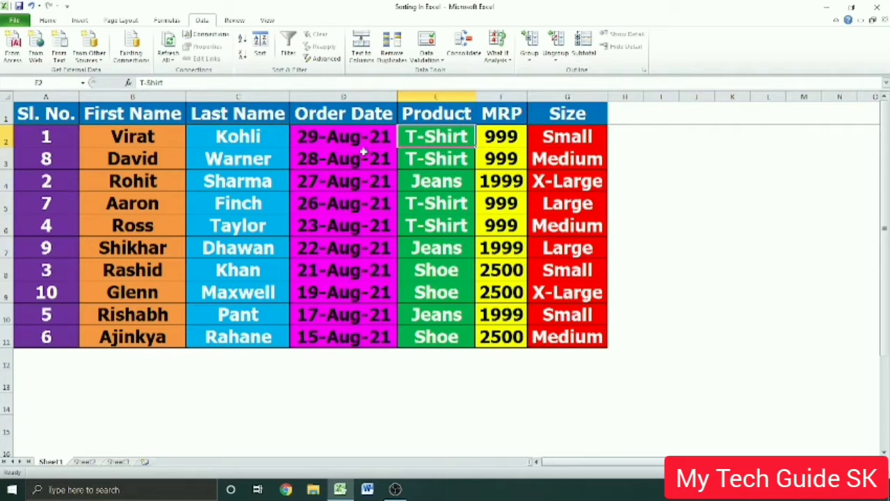
click(242, 40)
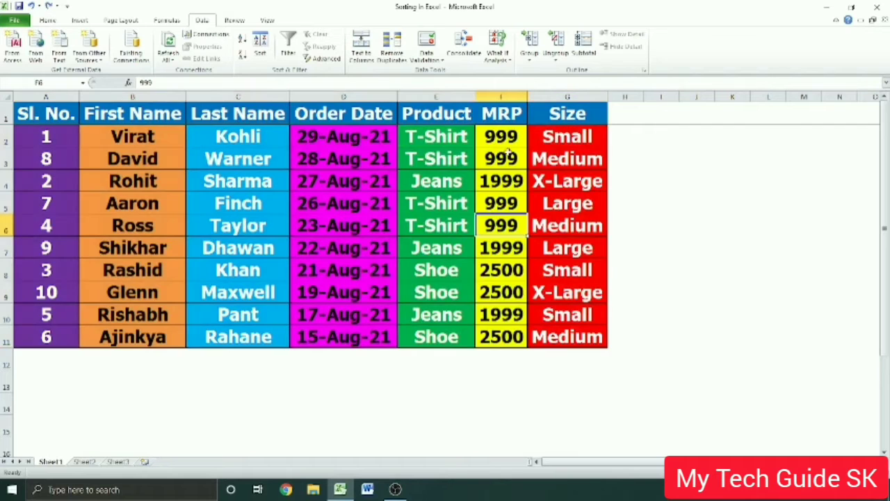
Sort the table by the MRP column from smallest to largest and check the last price.
click(508, 139)
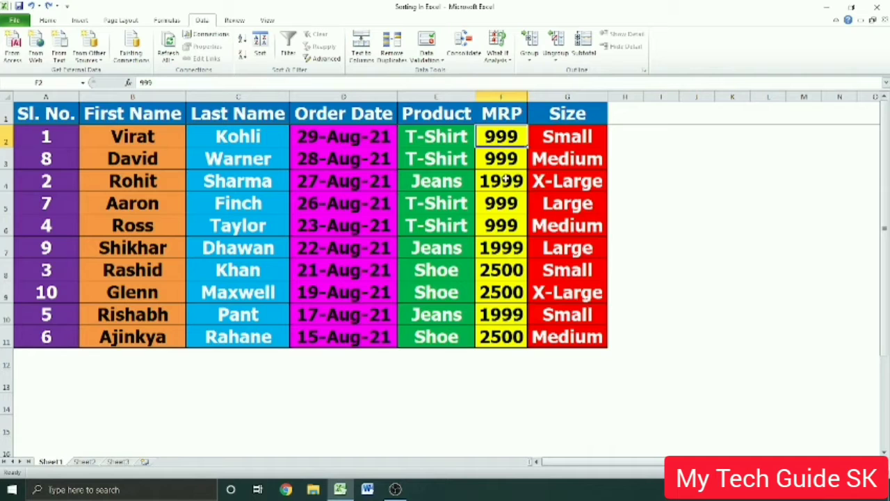
click(242, 42)
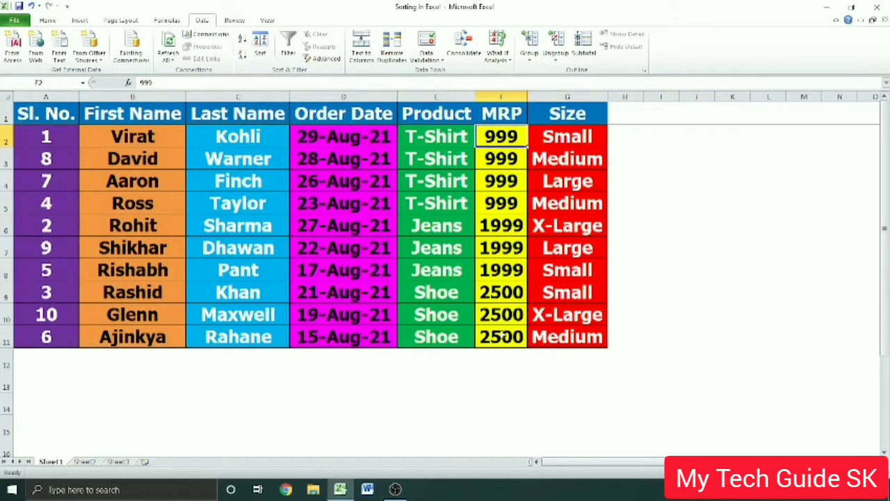
click(500, 337)
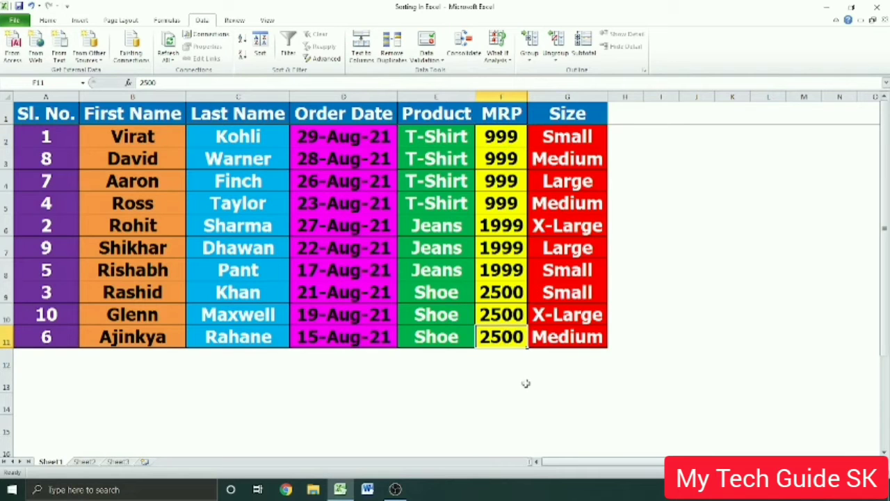
Sort the table by MRP from largest to smallest and check the first and last products and prices.
click(508, 140)
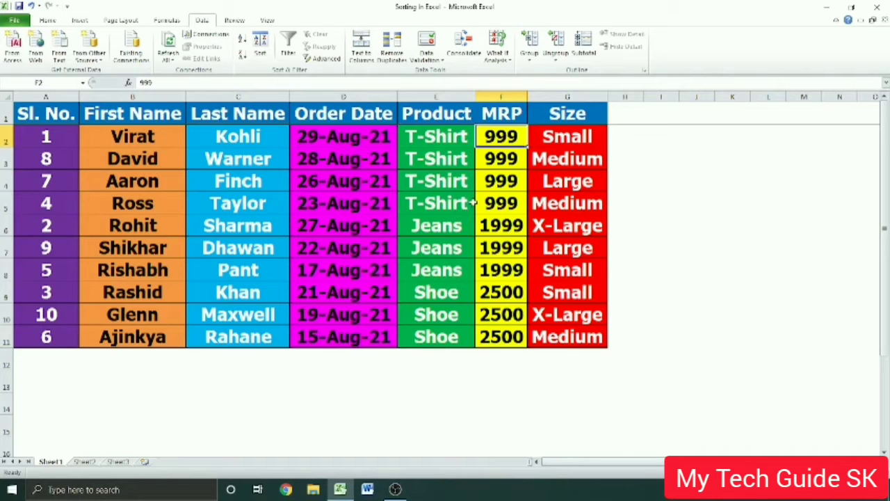
click(256, 54)
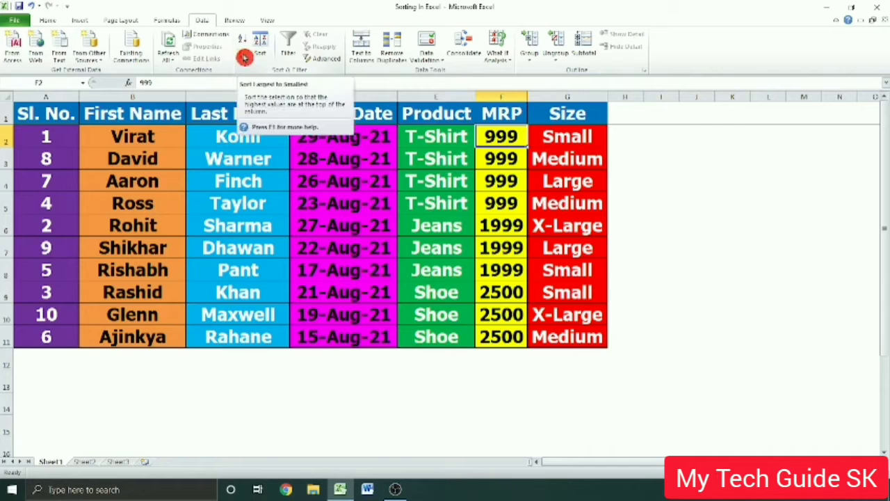
click(244, 58)
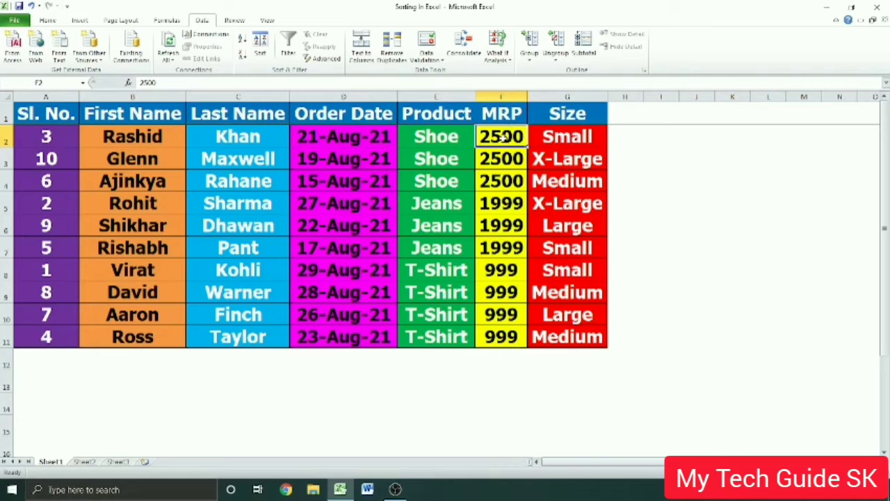
click(439, 133)
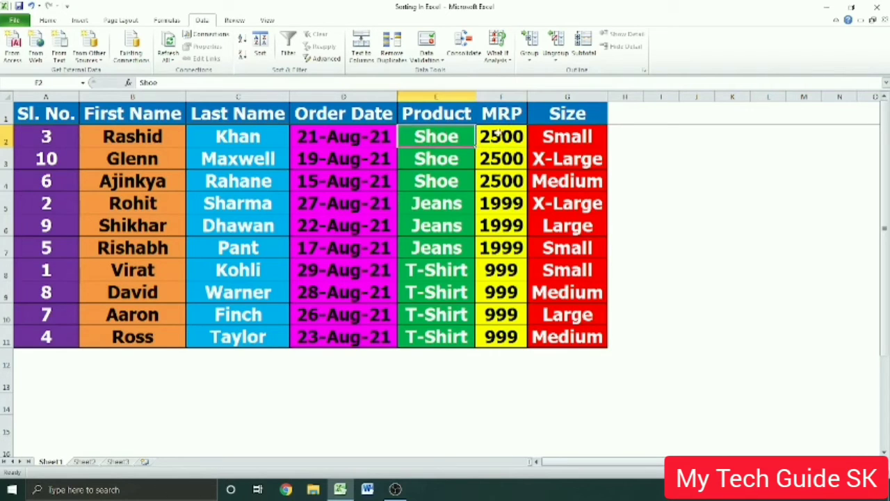
click(508, 338)
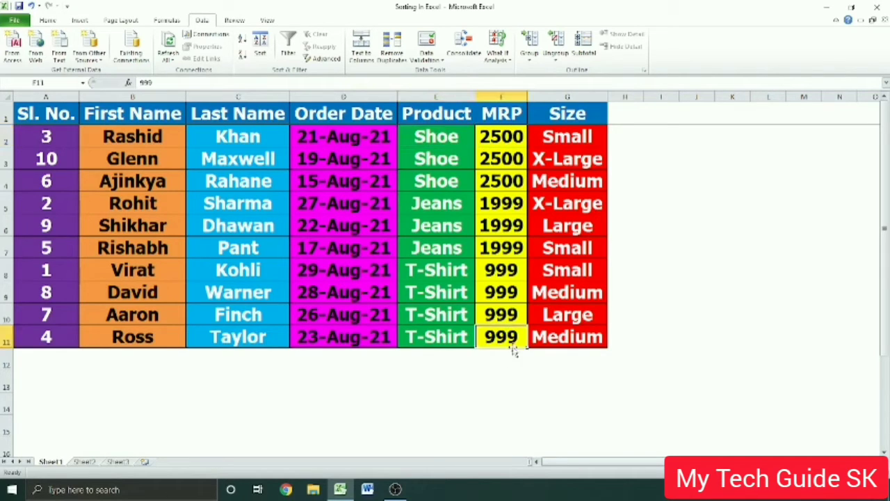
click(452, 338)
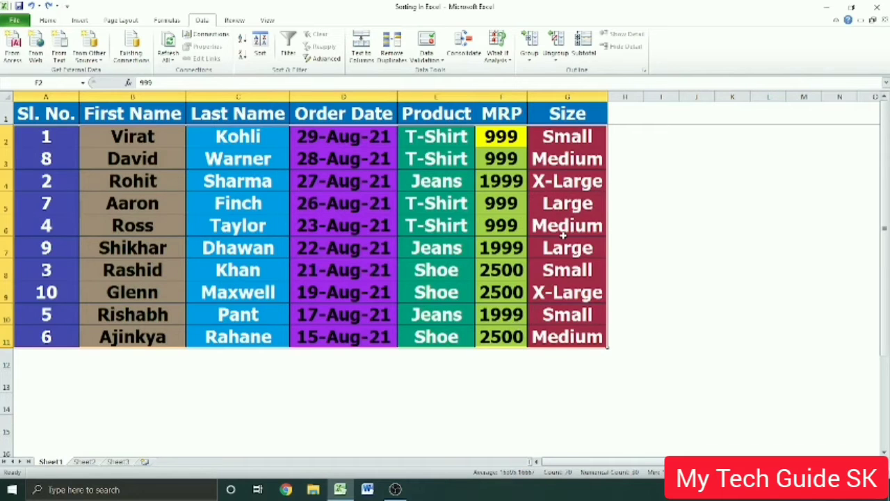
Sort the table by the Size column from A to Z and look through the resulting size groups.
click(565, 227)
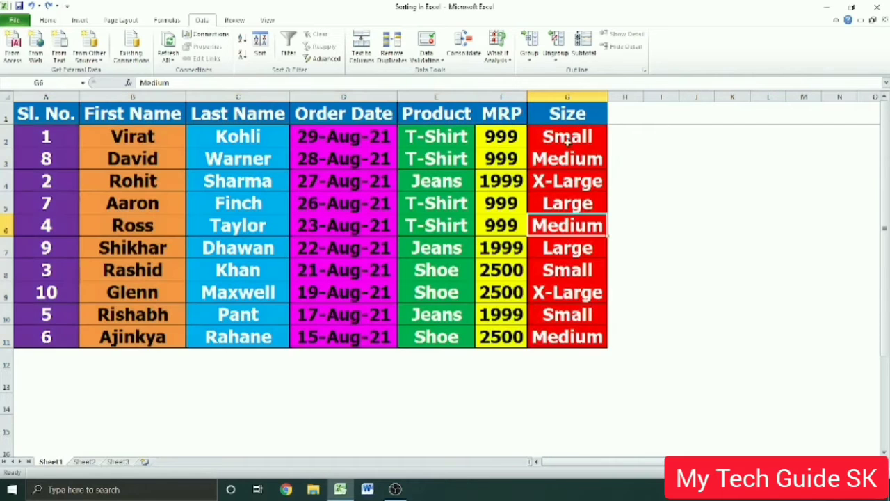
click(567, 140)
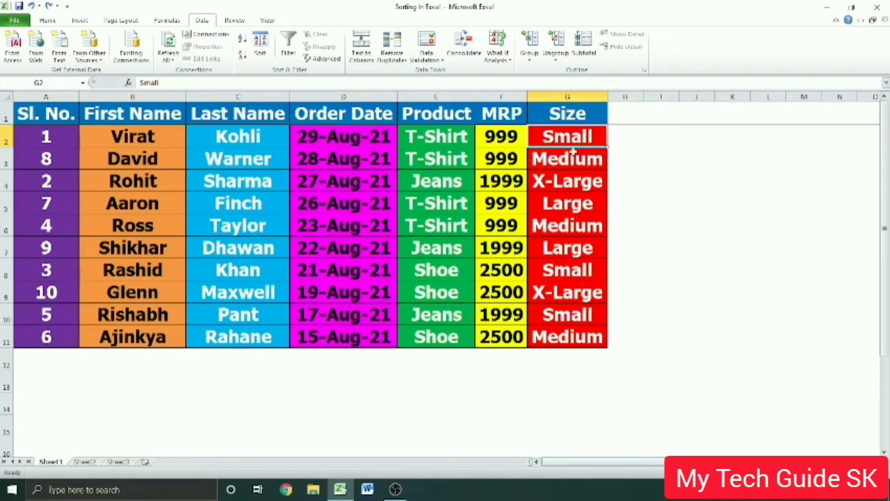
click(244, 41)
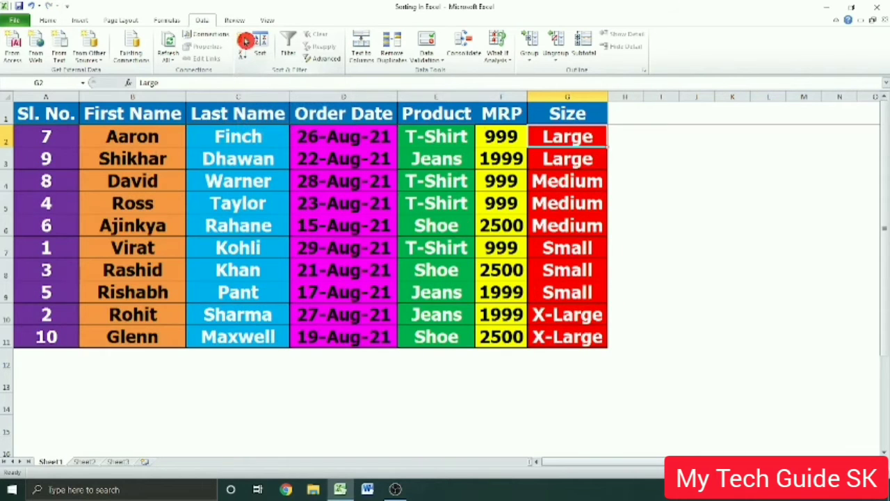
click(564, 228)
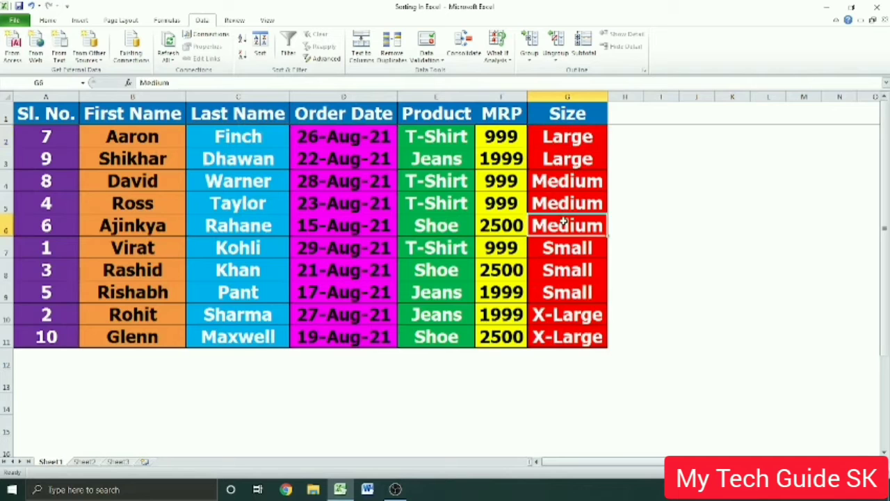
click(564, 252)
click(569, 314)
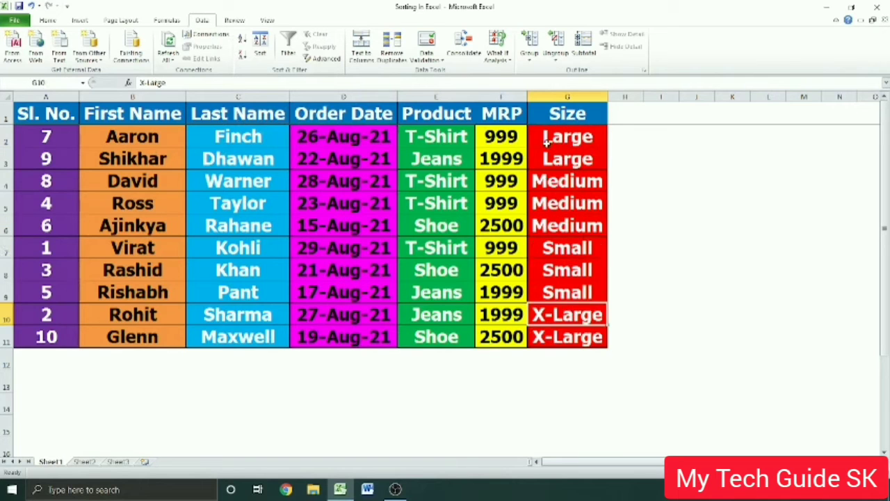
drag(547, 136, 547, 341)
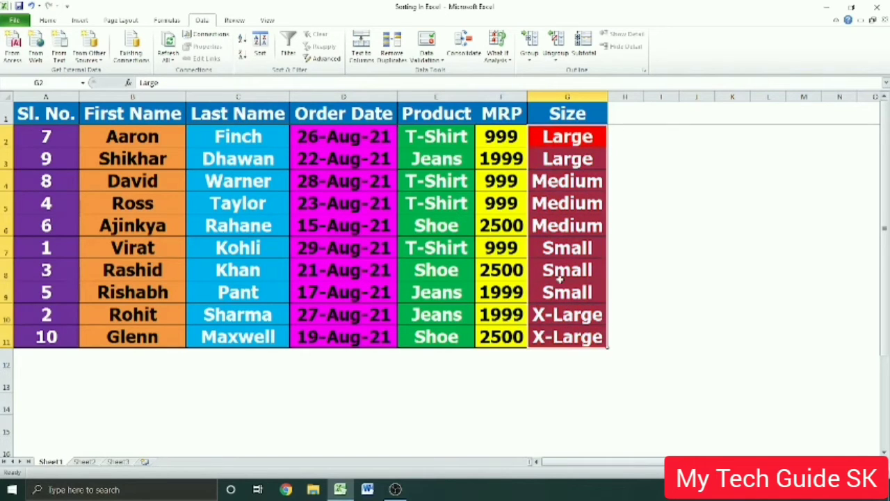
click(563, 233)
Sort the table by the Size column from Z to A and review how the sizes are grouped.
click(571, 140)
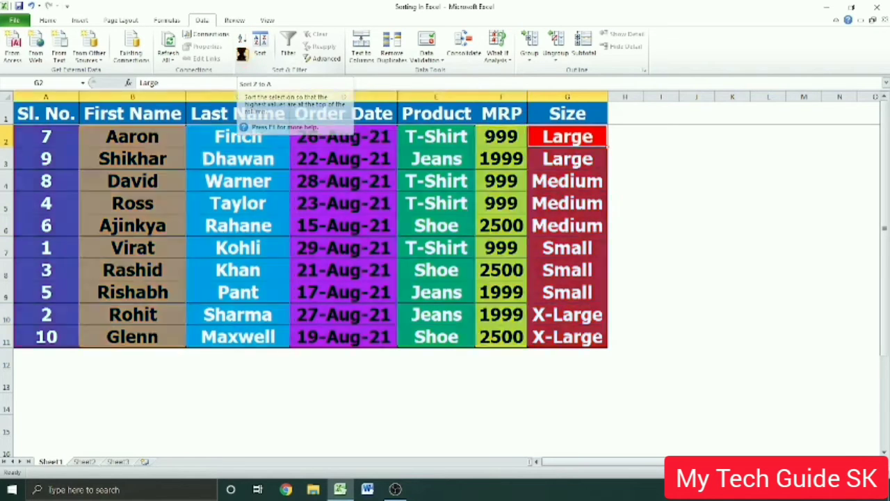
click(243, 58)
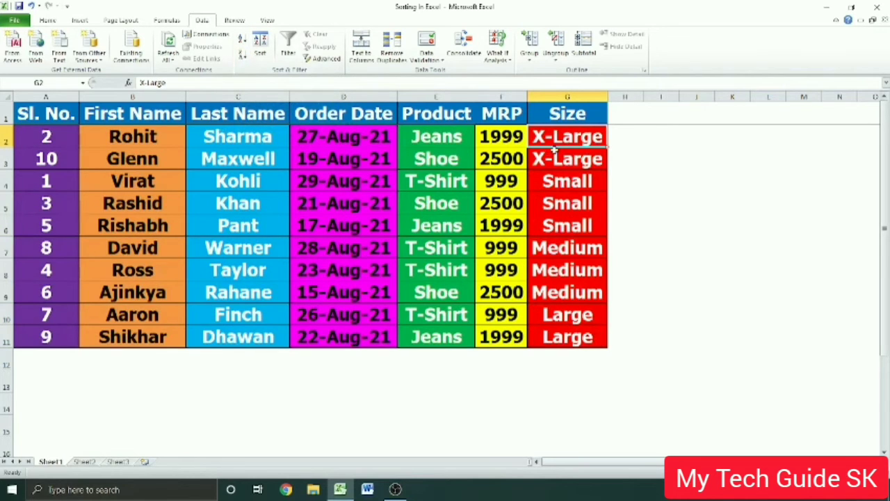
click(566, 201)
click(567, 268)
click(572, 314)
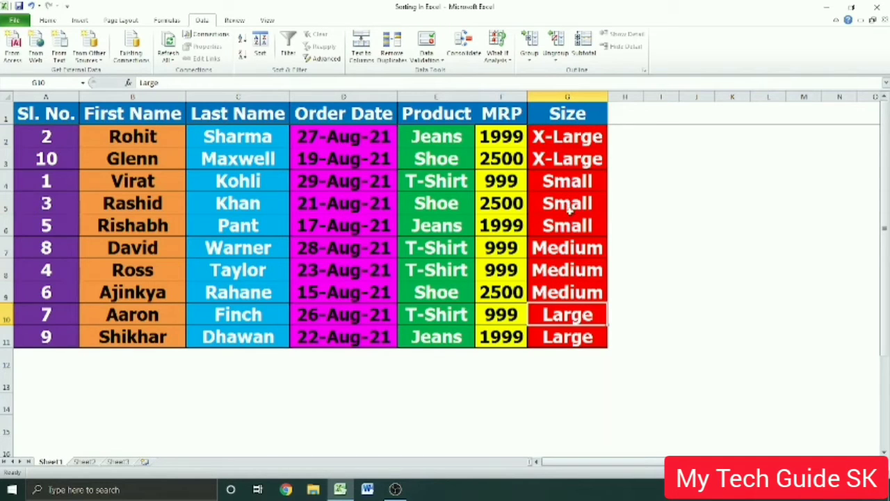
drag(569, 187, 572, 341)
click(565, 250)
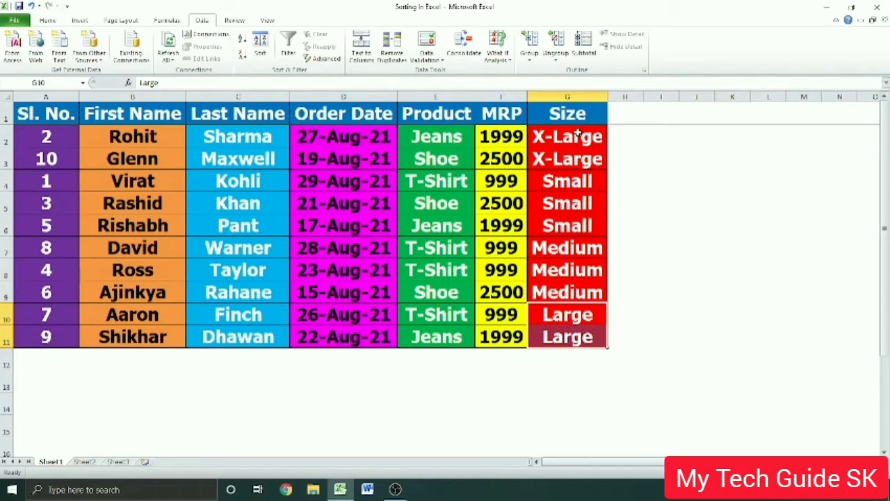
drag(577, 134, 590, 169)
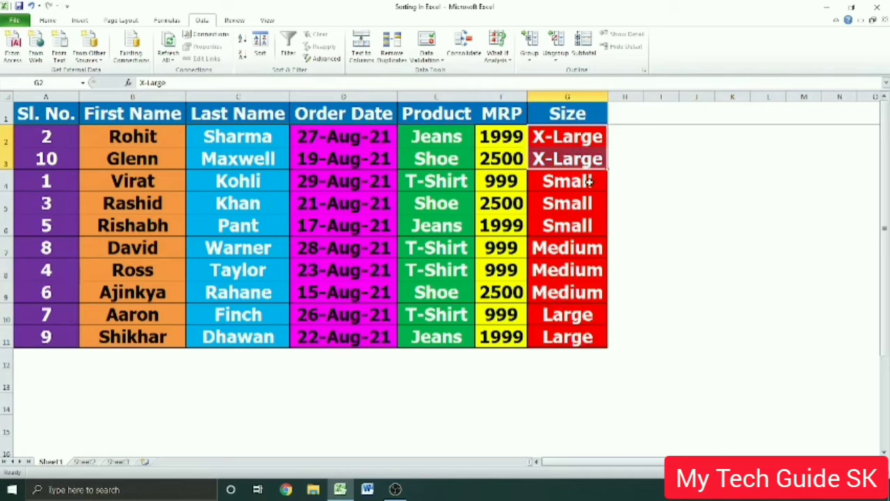
click(565, 217)
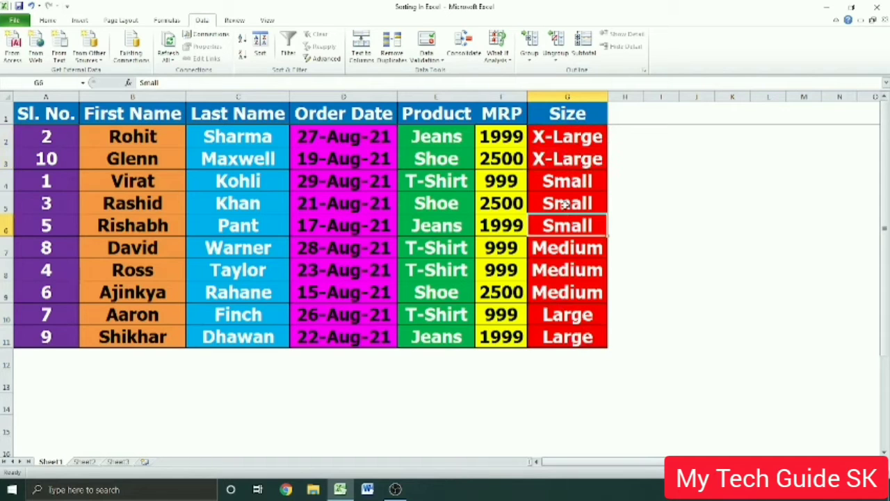
Open a custom list as the Size sort order and enter Small, Medium, Large and X-Large as a new list.
click(559, 135)
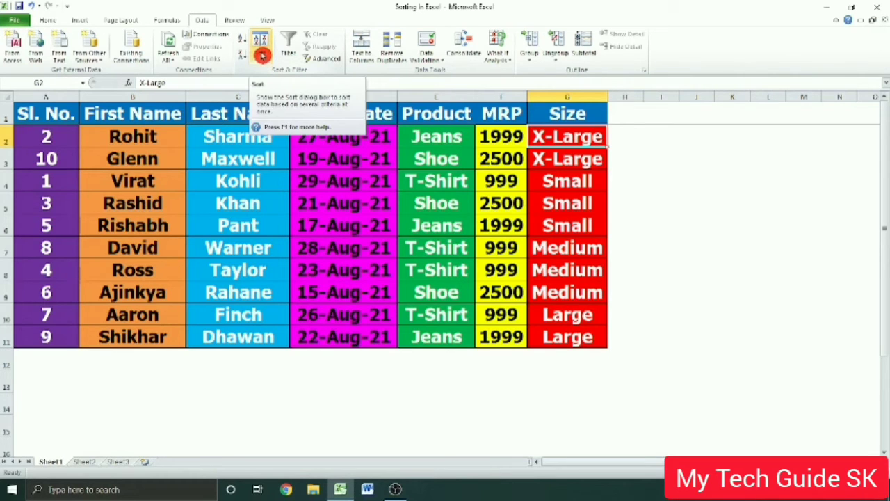
click(262, 55)
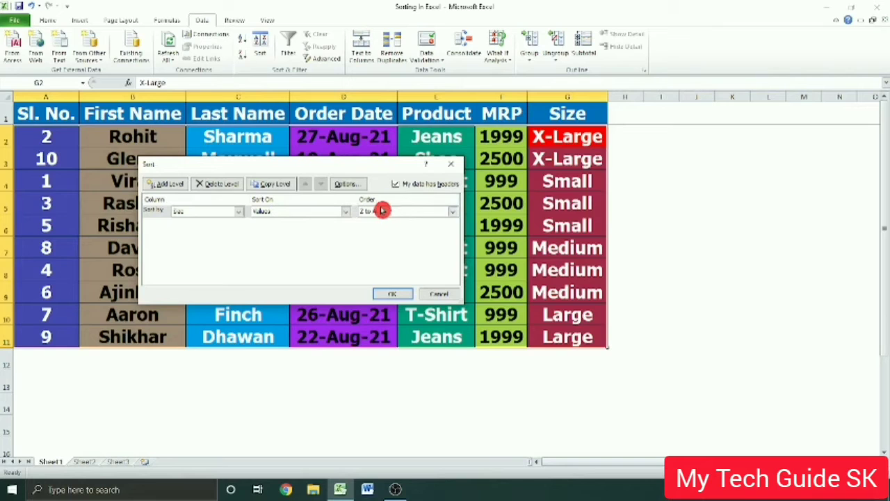
click(452, 214)
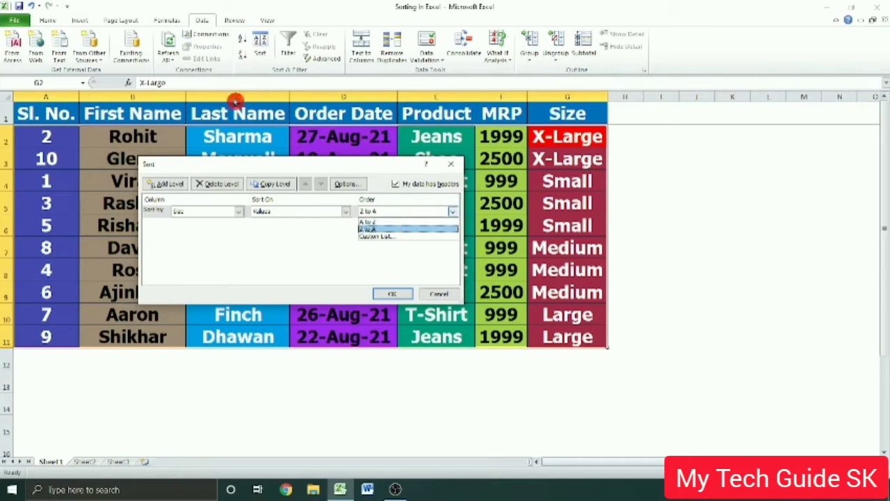
click(411, 239)
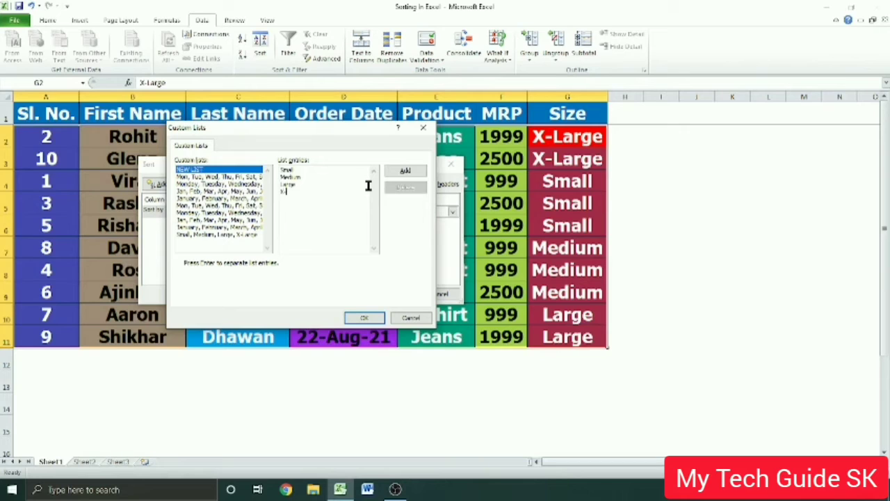
click(410, 189)
click(408, 176)
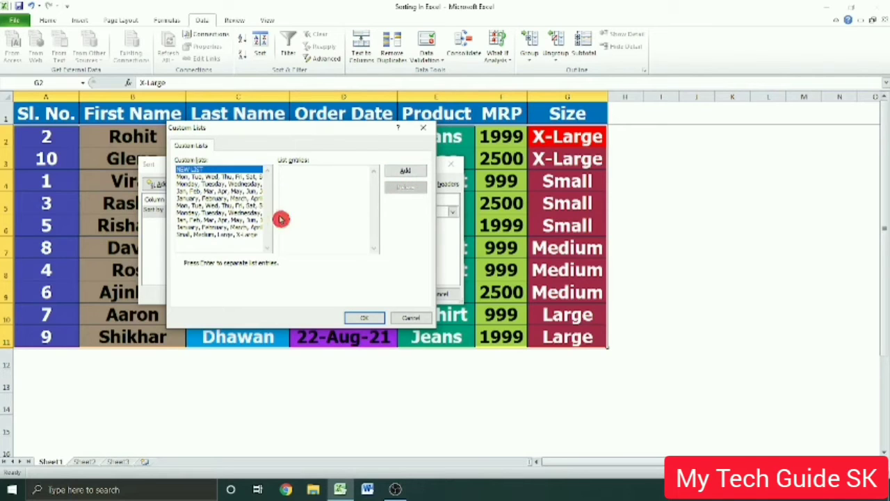
Sort the table by Size using the custom list Small, Medium, Large, X-Large, and undo that sort.
click(239, 236)
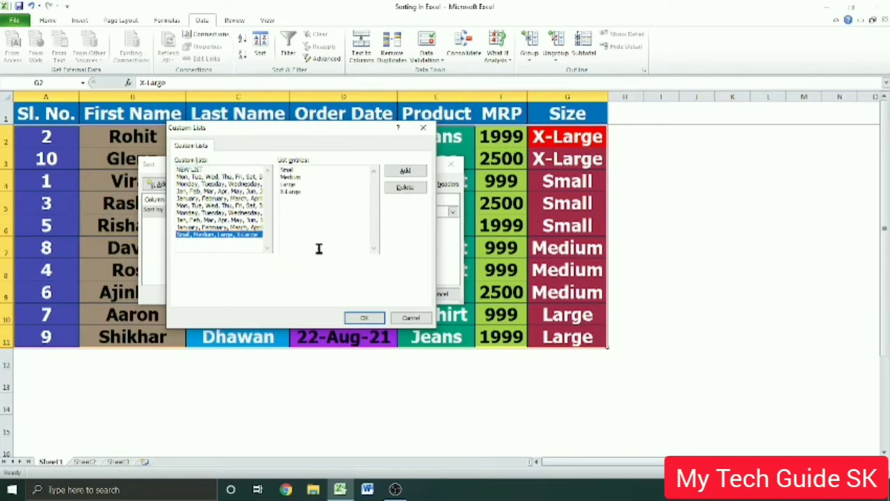
click(354, 317)
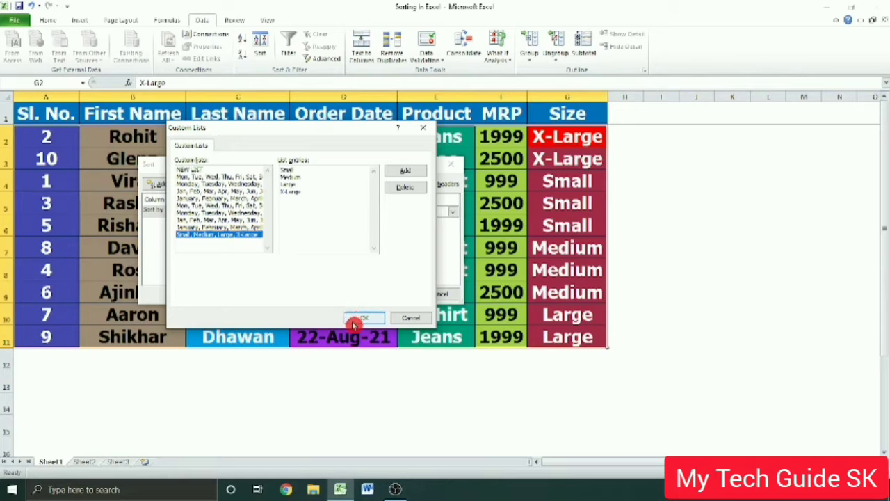
click(354, 321)
click(390, 296)
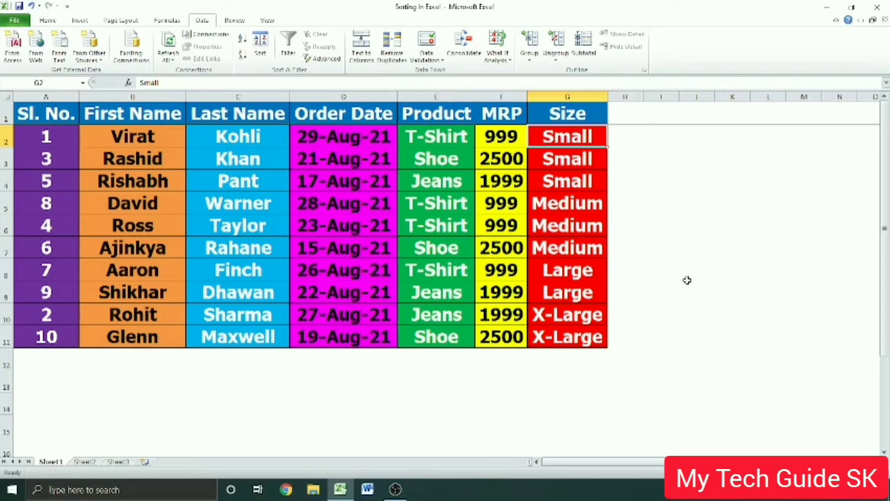
key(ctrl+z)
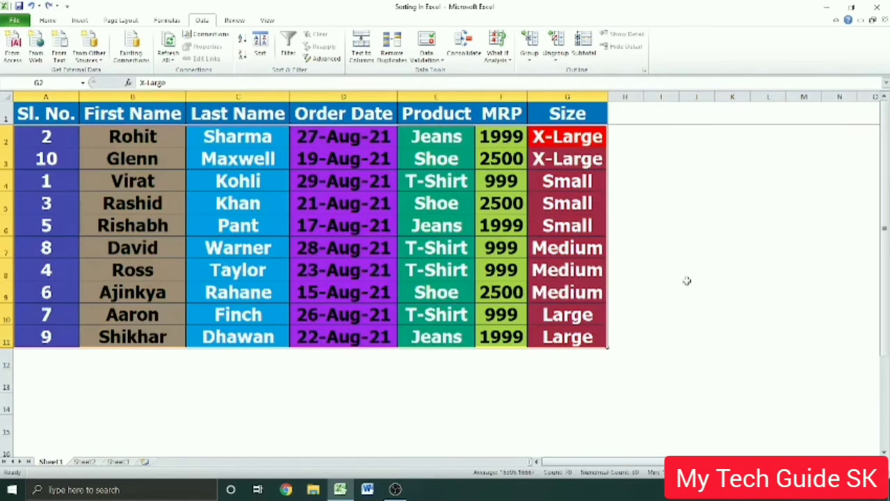
Set the order of the Size column sort to the saved custom list Small, Medium, Large, X-Large.
click(577, 226)
click(557, 136)
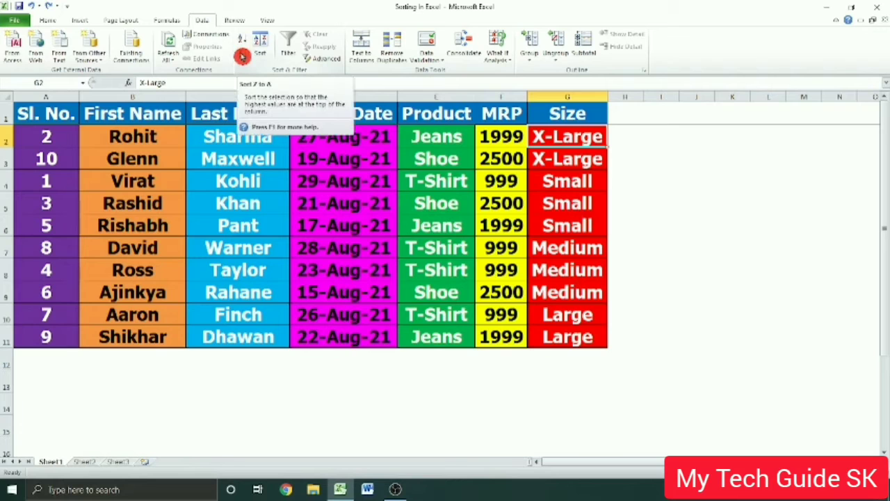
click(242, 56)
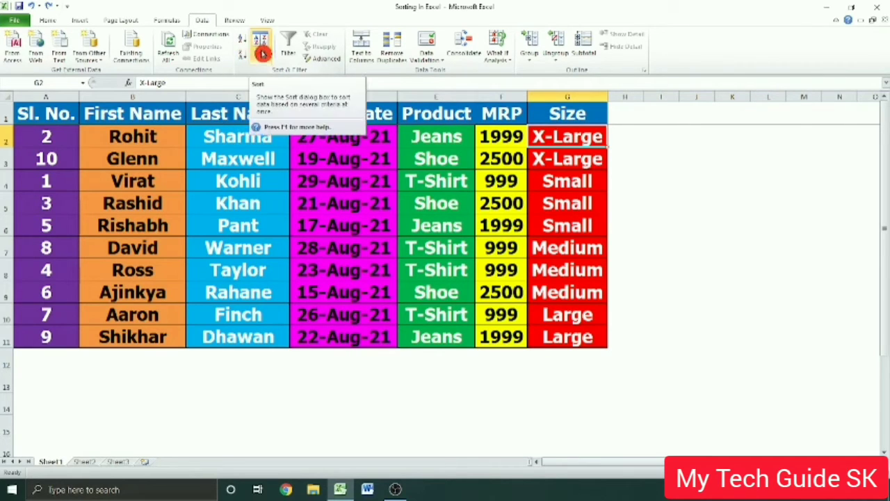
click(261, 59)
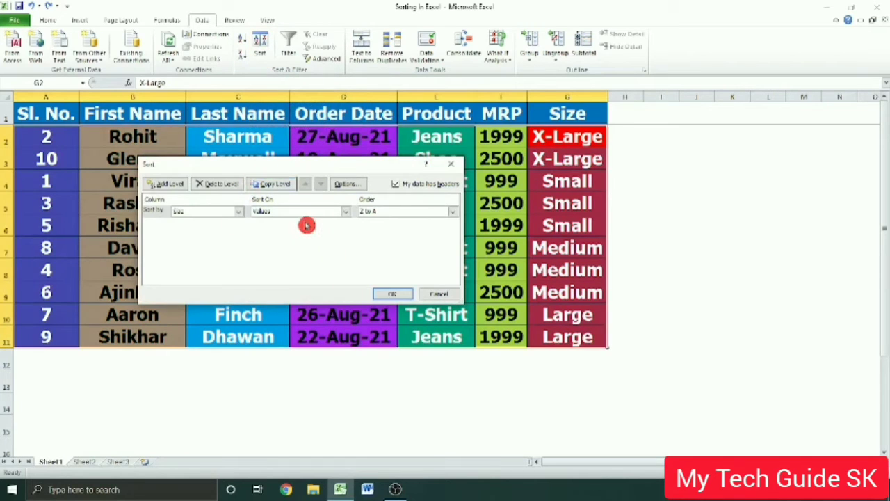
click(452, 212)
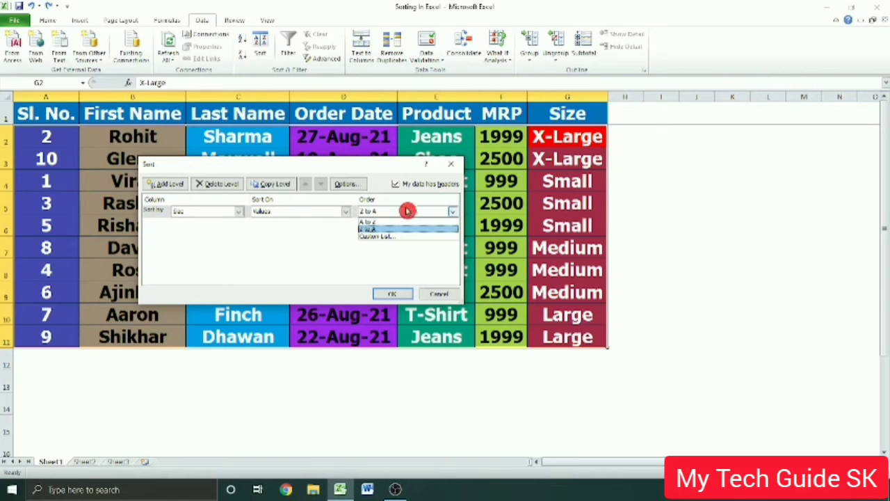
click(393, 236)
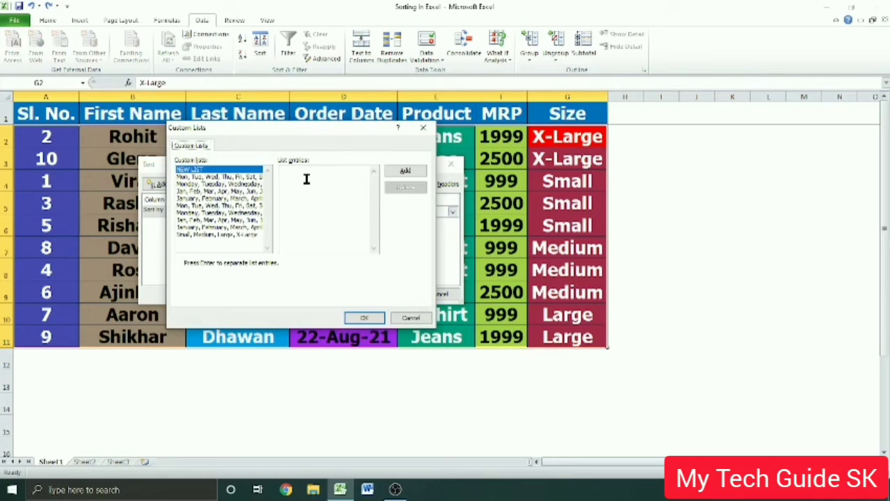
click(248, 234)
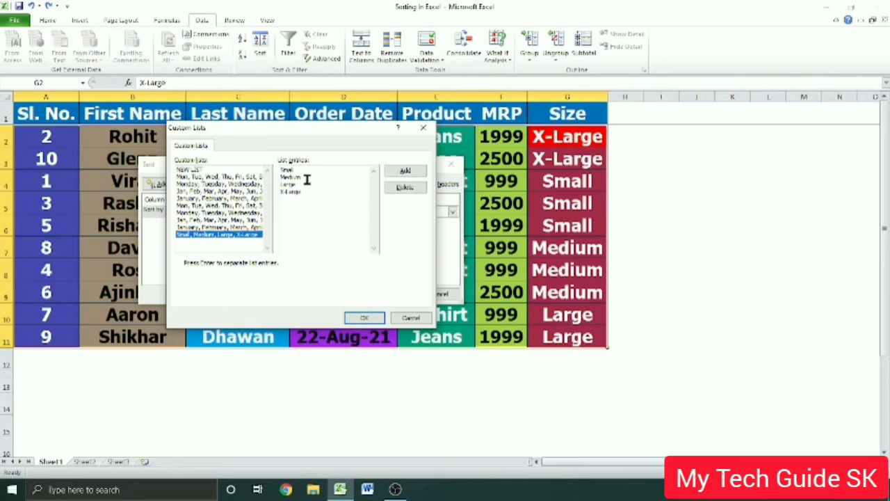
click(408, 175)
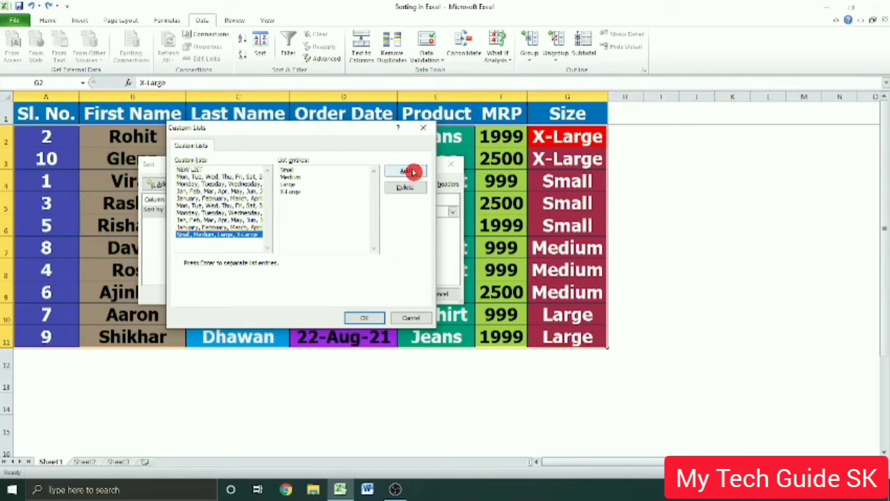
click(209, 237)
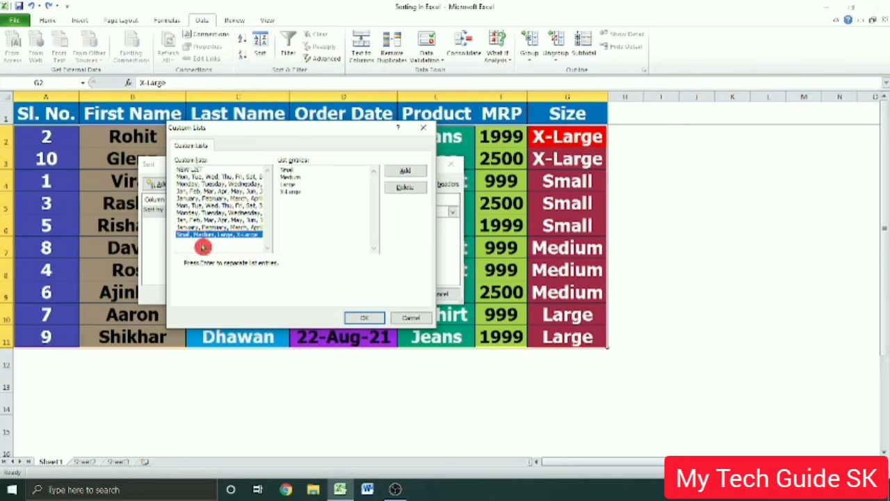
click(358, 319)
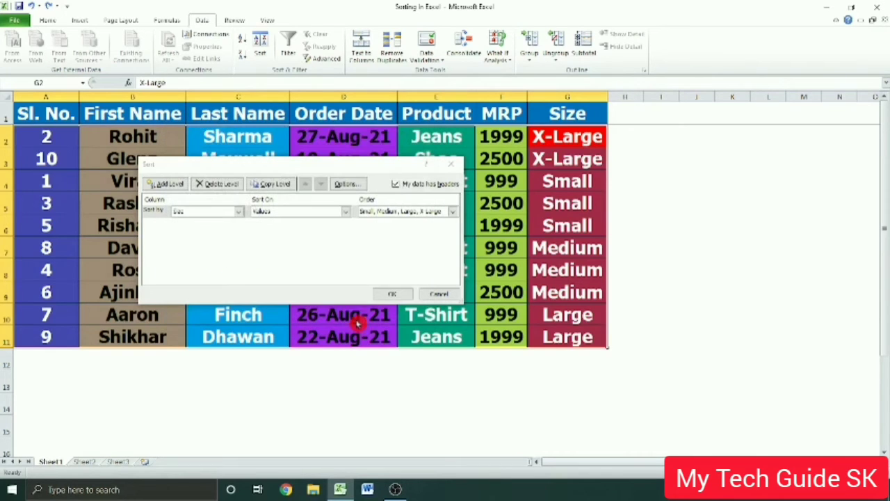
Apply the custom-list sort by Size, undo it, and deselect the table.
click(391, 294)
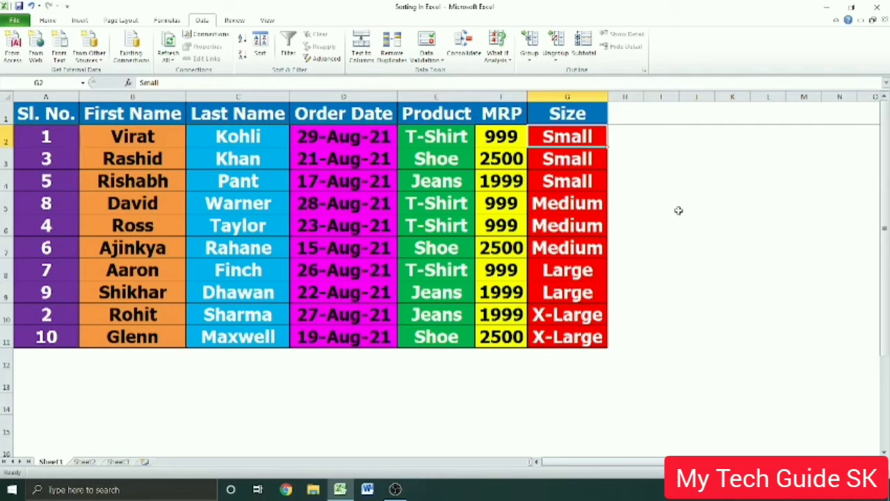
key(ctrl+z)
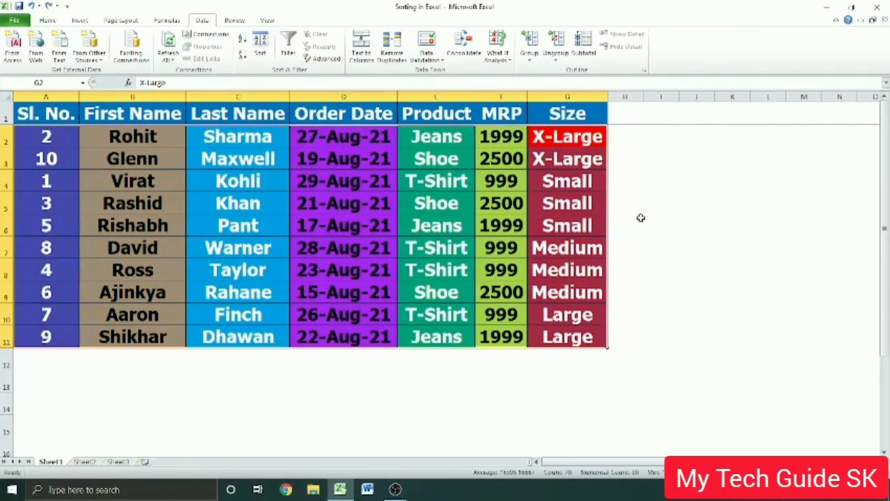
click(640, 218)
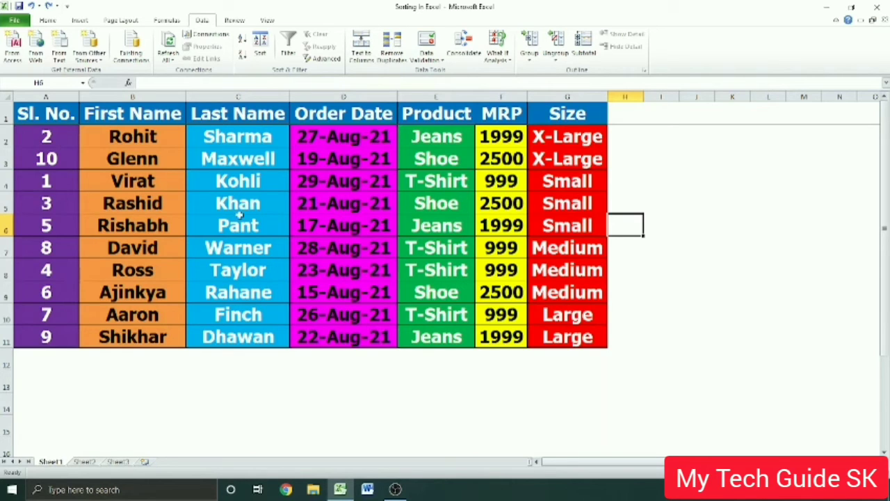
Sort the table by the MRP column from smallest to largest and look through the MRP values.
click(165, 138)
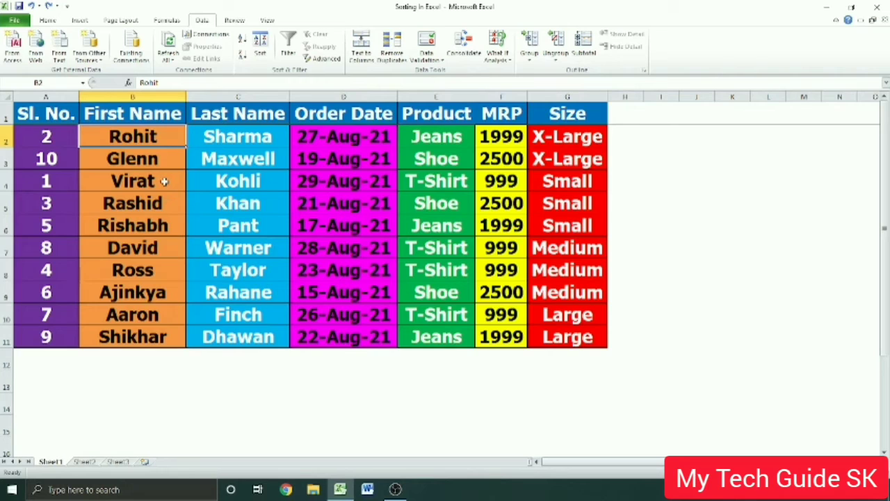
click(501, 143)
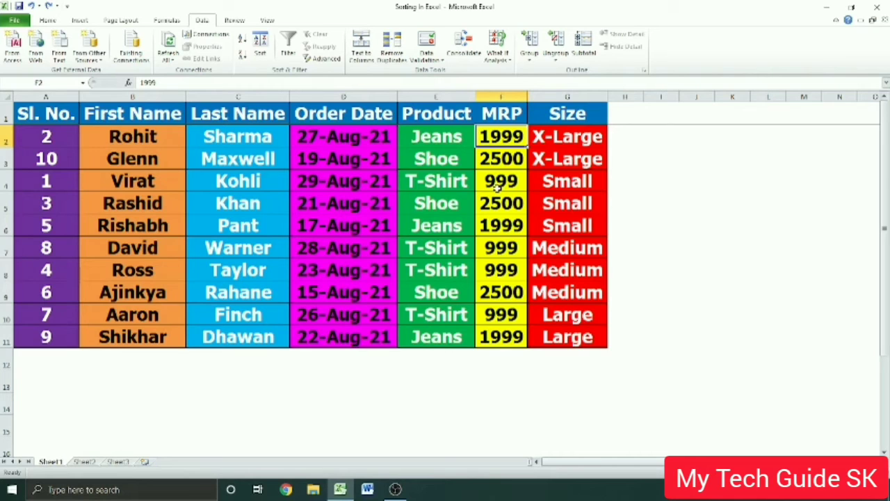
key(alt)
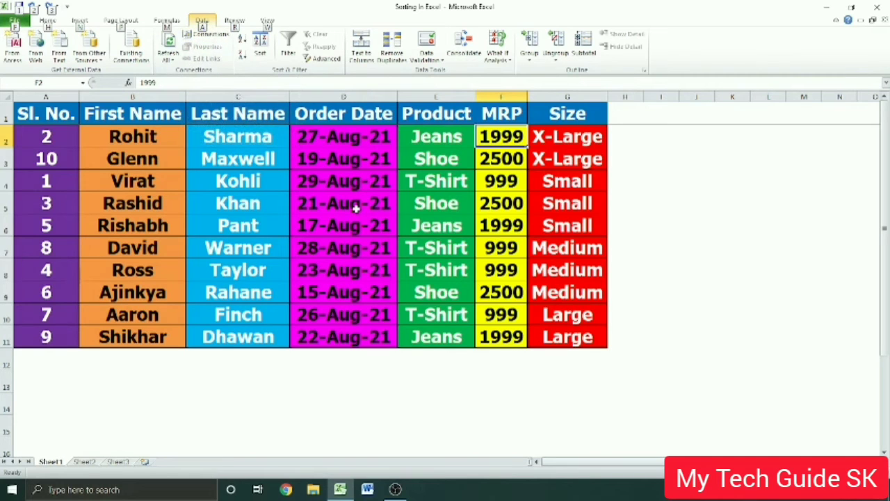
key(a)
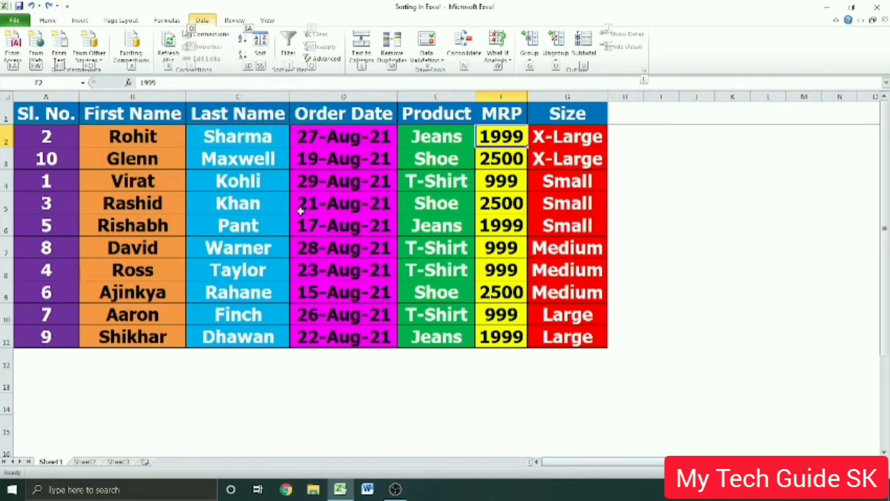
click(260, 59)
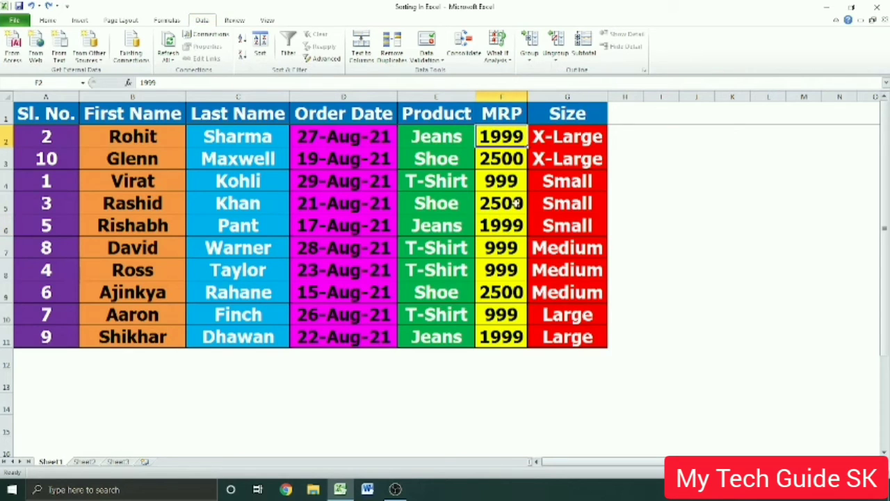
key(alt)
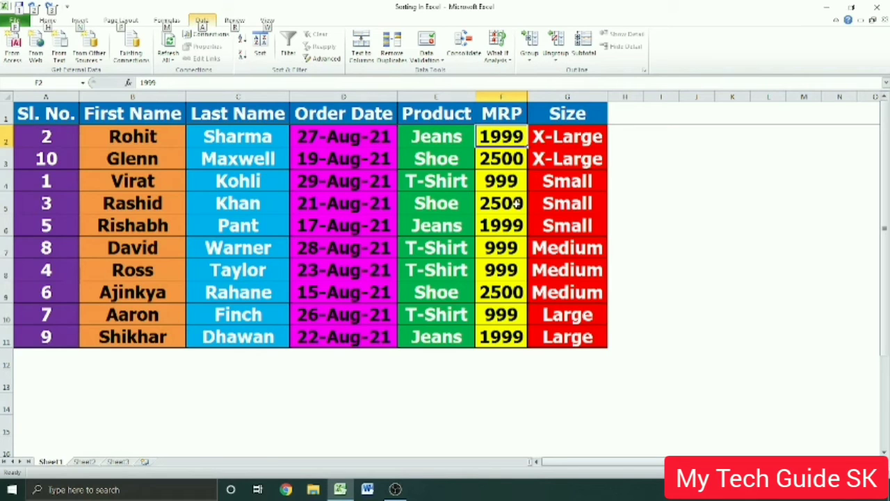
key(a)
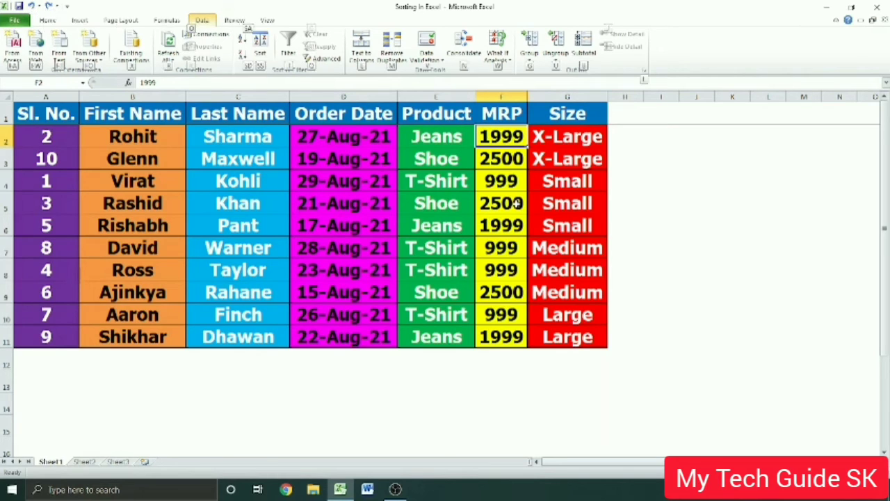
key(s)
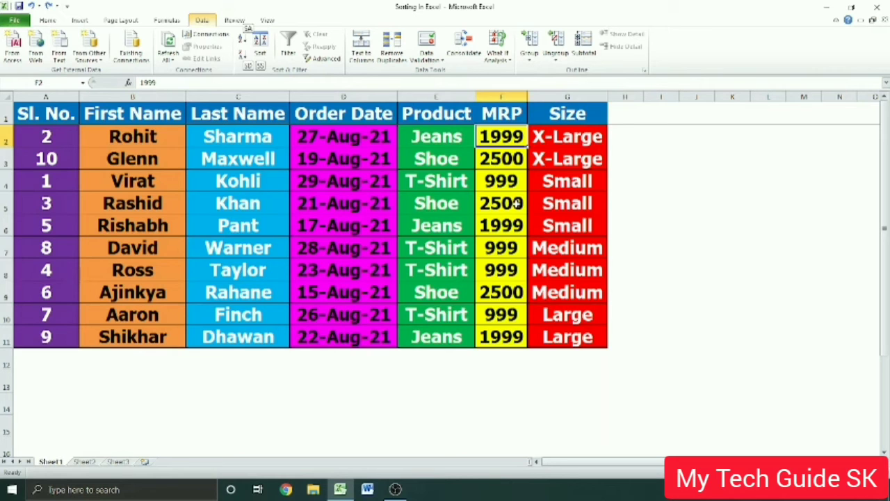
key(a)
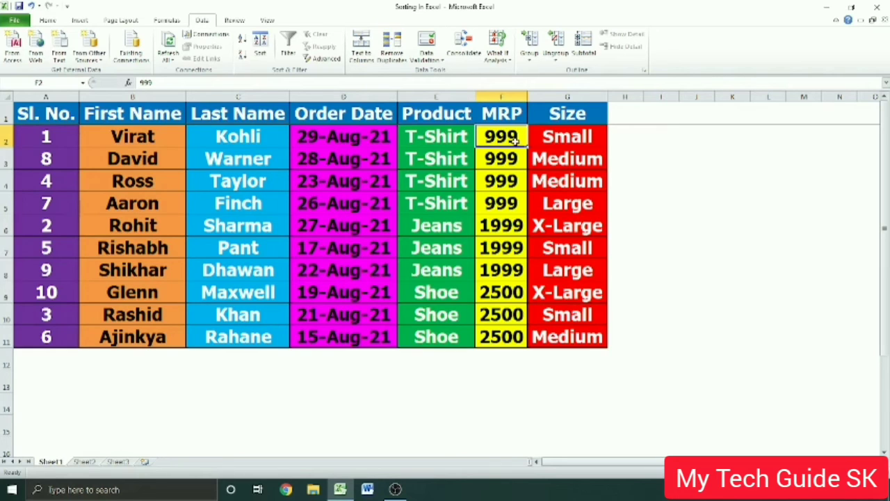
drag(514, 139, 507, 333)
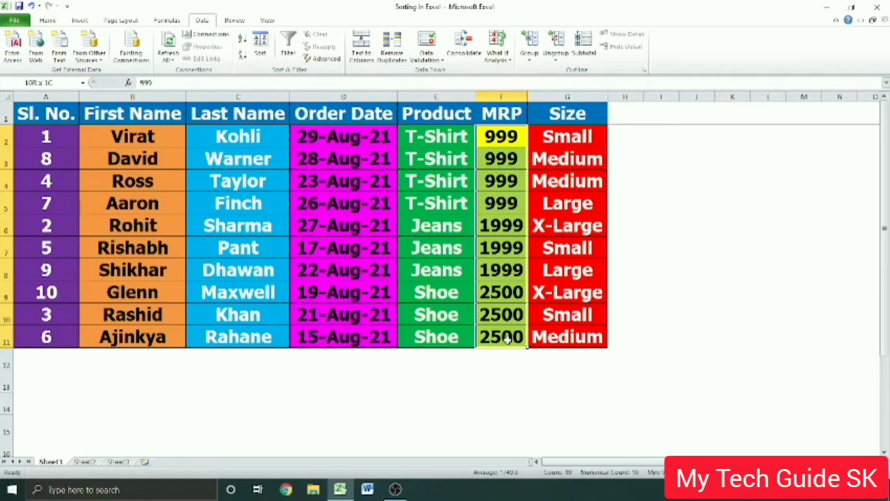
click(507, 132)
drag(502, 132, 501, 344)
Sort the table by the MRP column from largest to smallest.
click(498, 140)
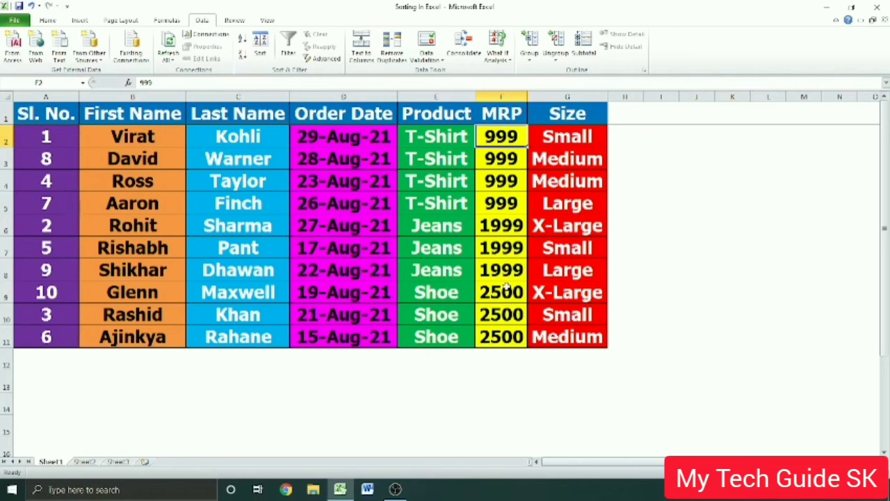
key(alt)
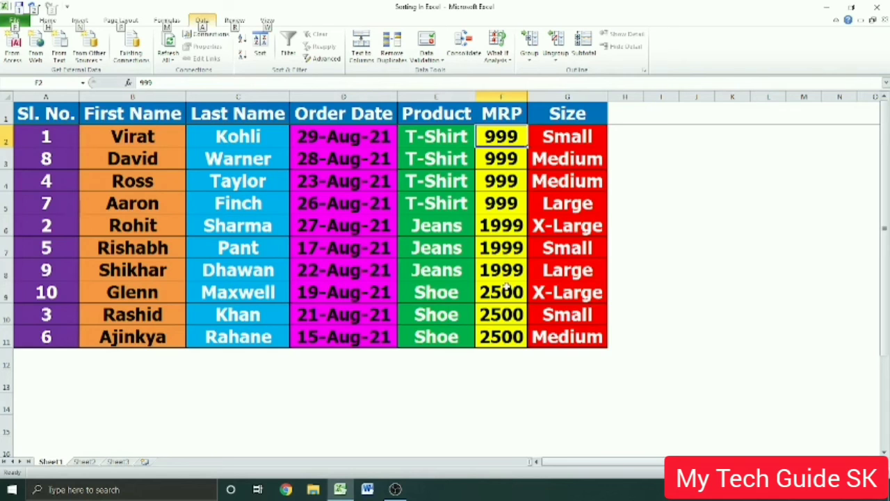
key(a)
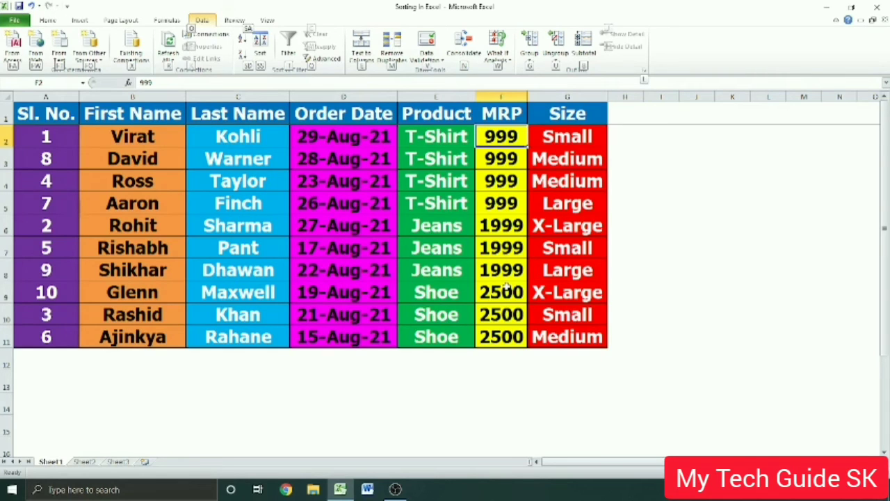
key(s)
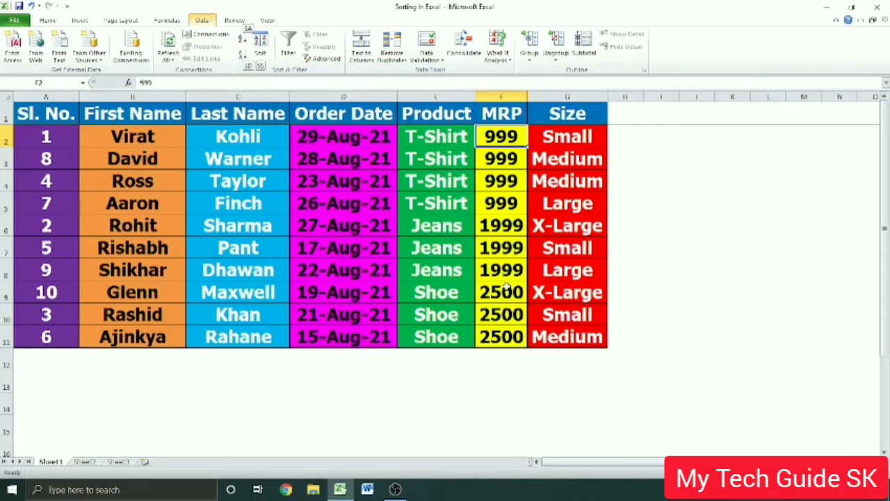
key(d)
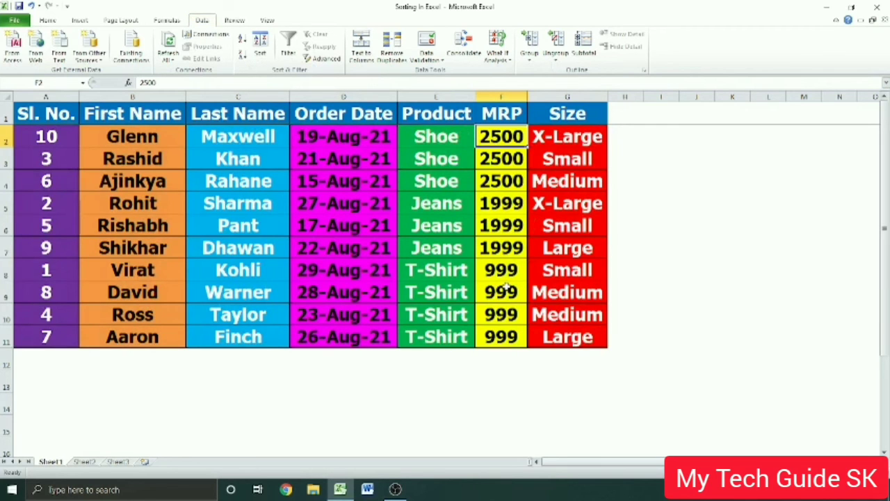
Examine the order of the MRP values, and look over the Order Date and First Name columns.
click(504, 97)
click(488, 186)
drag(498, 135, 487, 332)
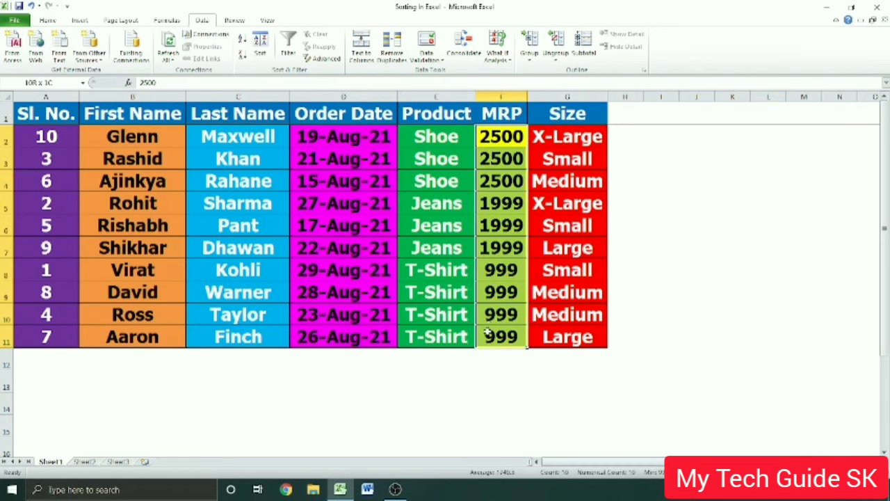
click(498, 188)
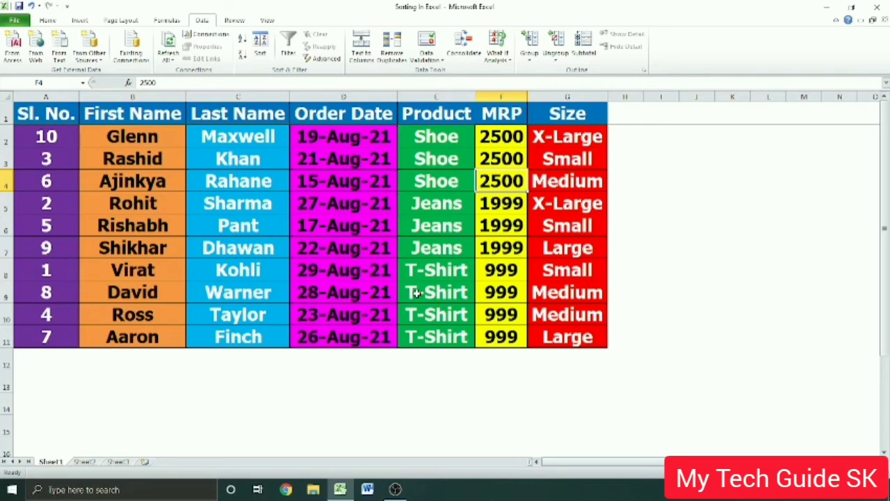
drag(497, 134, 495, 334)
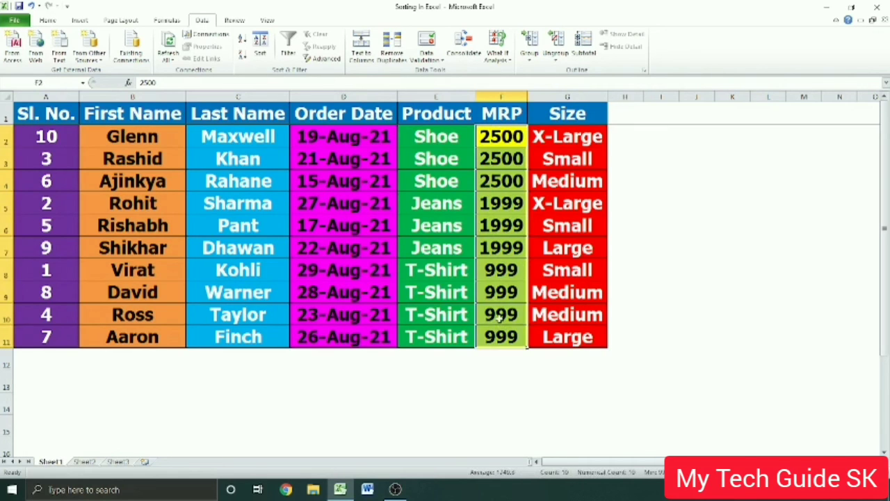
click(500, 208)
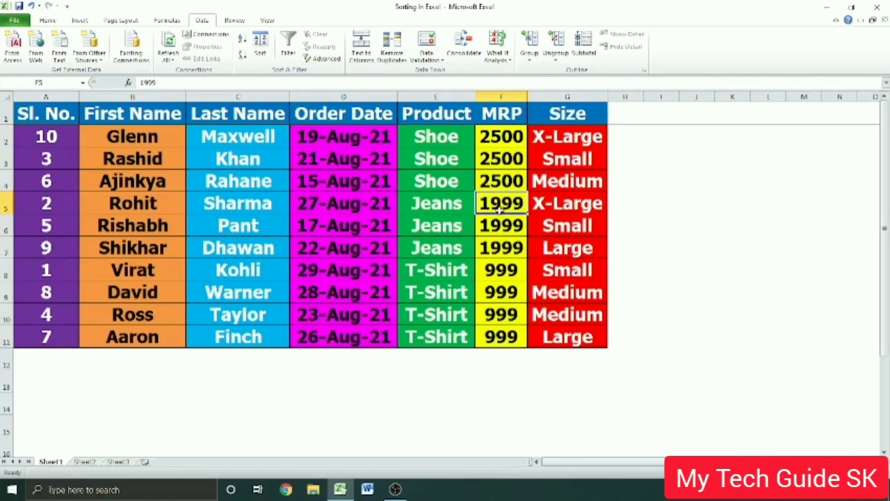
click(511, 140)
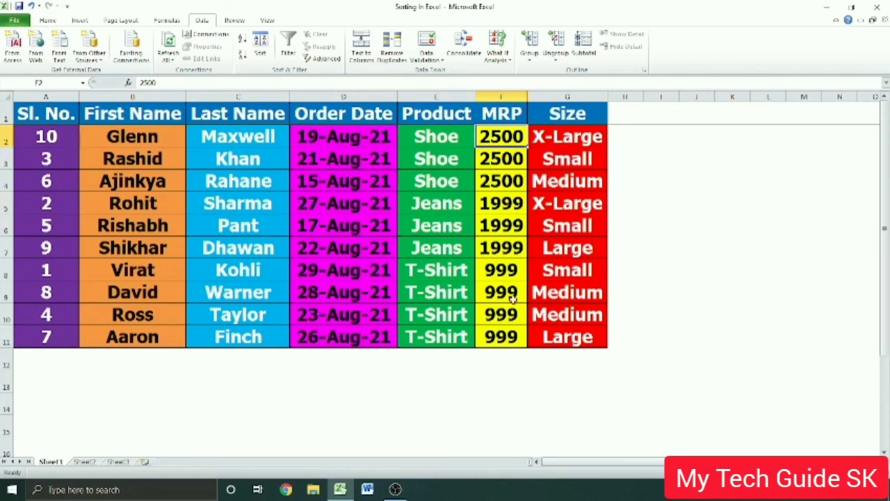
drag(344, 141, 351, 328)
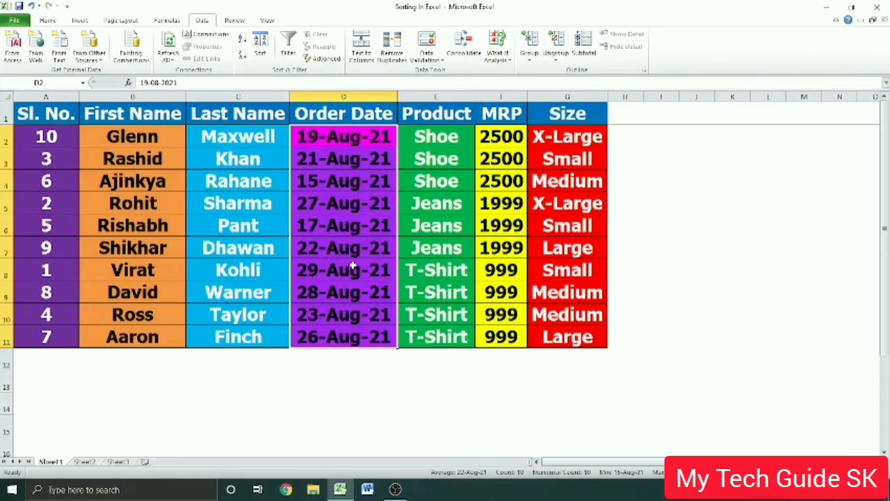
click(356, 139)
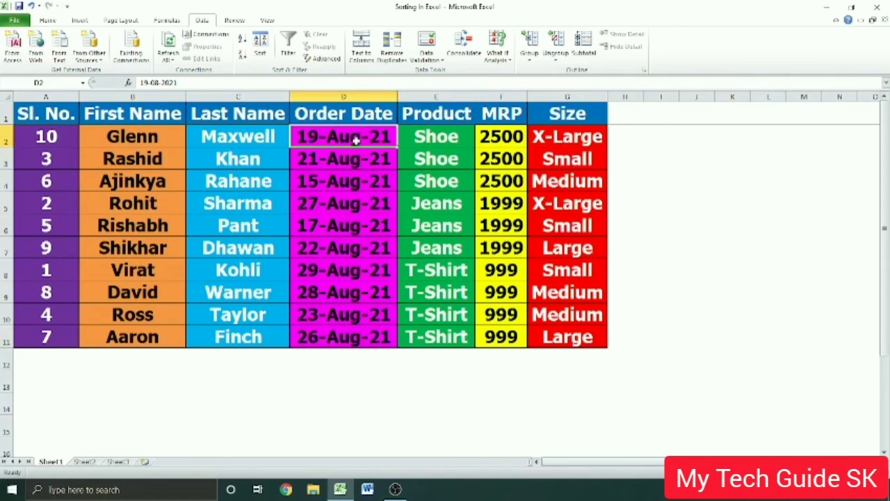
click(123, 135)
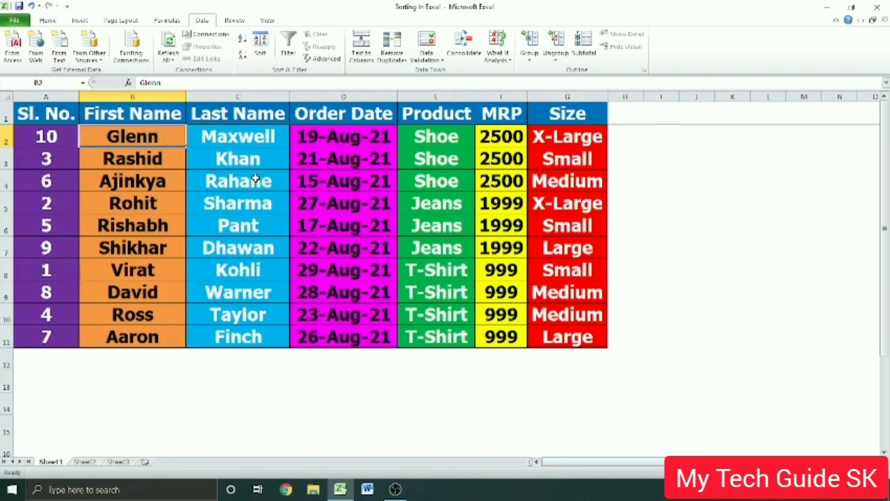
View the Sheet2 title page, and select the whole order table A1:G11 with its headers on Sheet1.
click(85, 468)
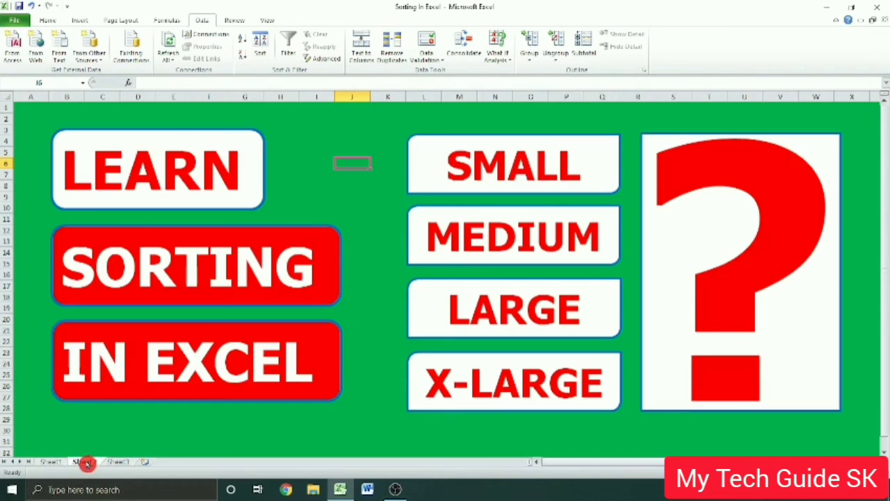
click(52, 465)
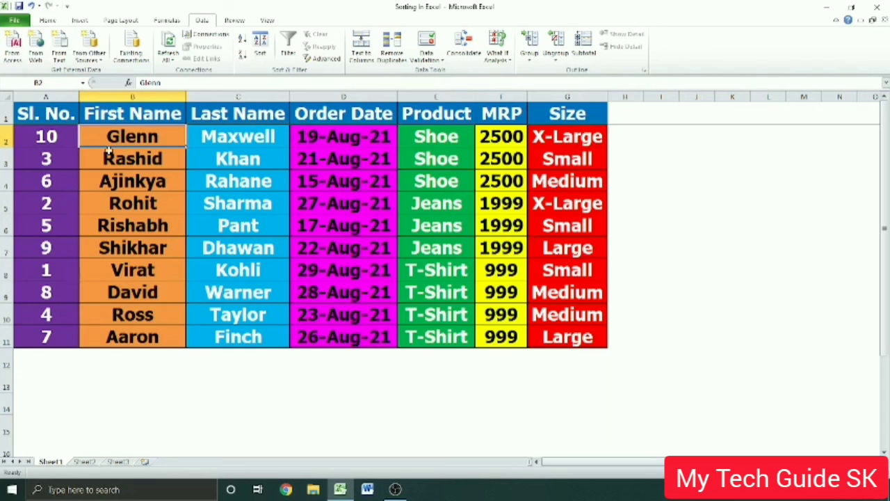
mouse_move(43, 111)
mouse_down()
mouse_move(557, 129)
mouse_move(555, 338)
mouse_up()
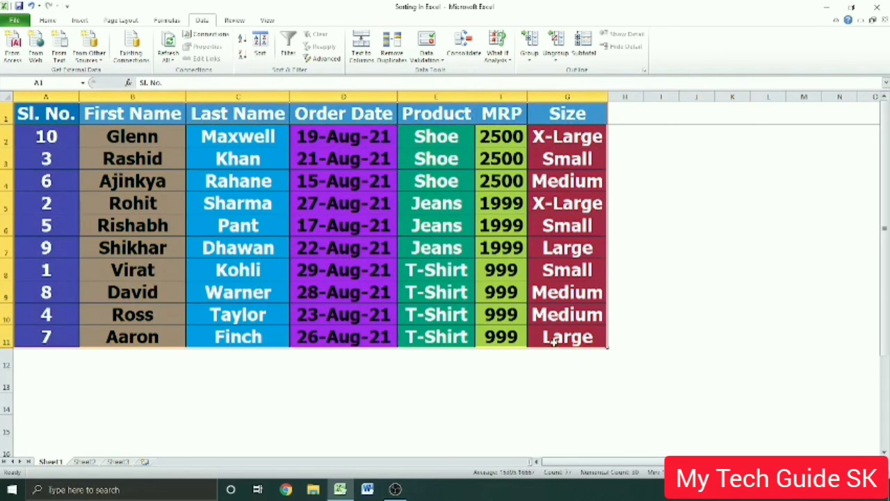
Deselect the order table on Sheet1 and return to the Sheet2 title page, selecting cell X32 there.
click(84, 462)
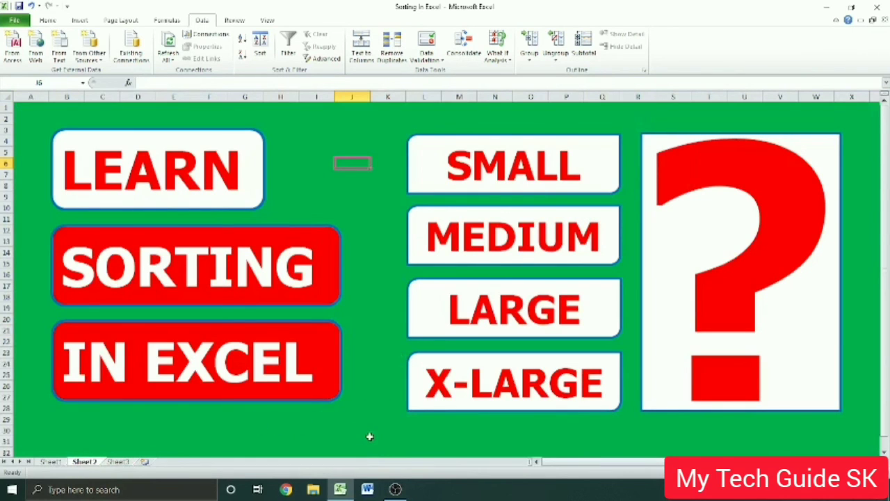
click(63, 463)
click(401, 365)
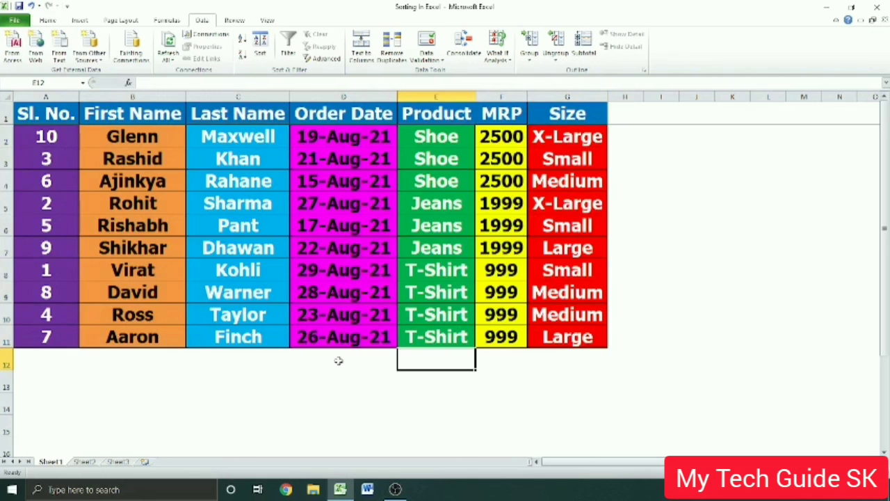
click(324, 379)
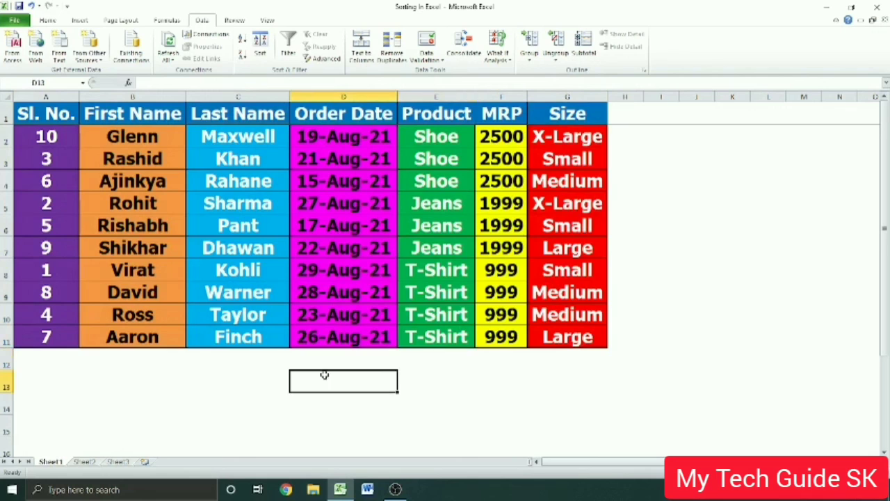
click(81, 461)
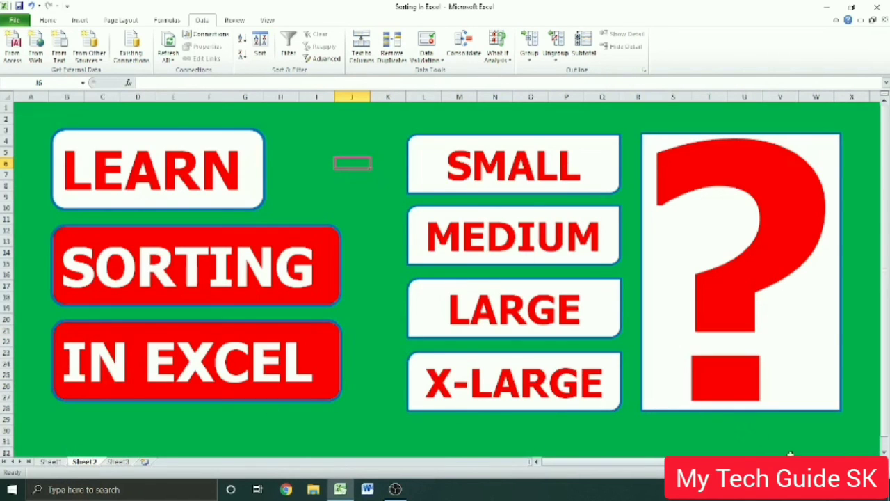
click(867, 452)
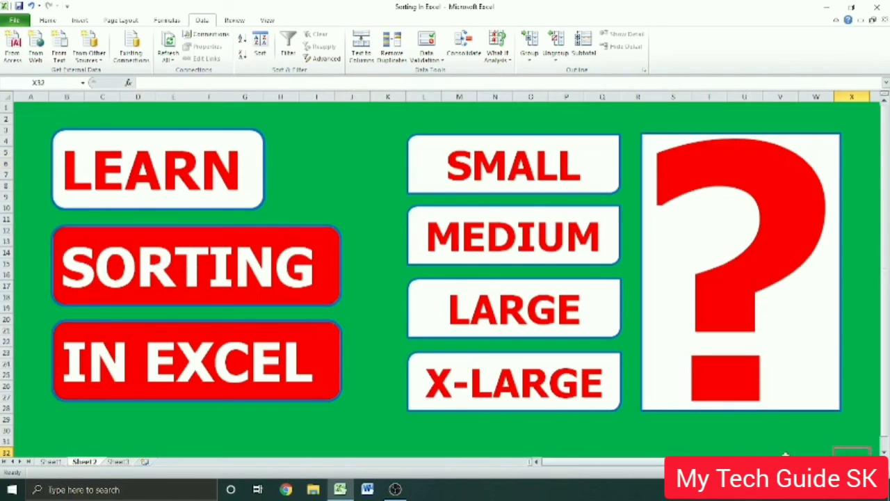